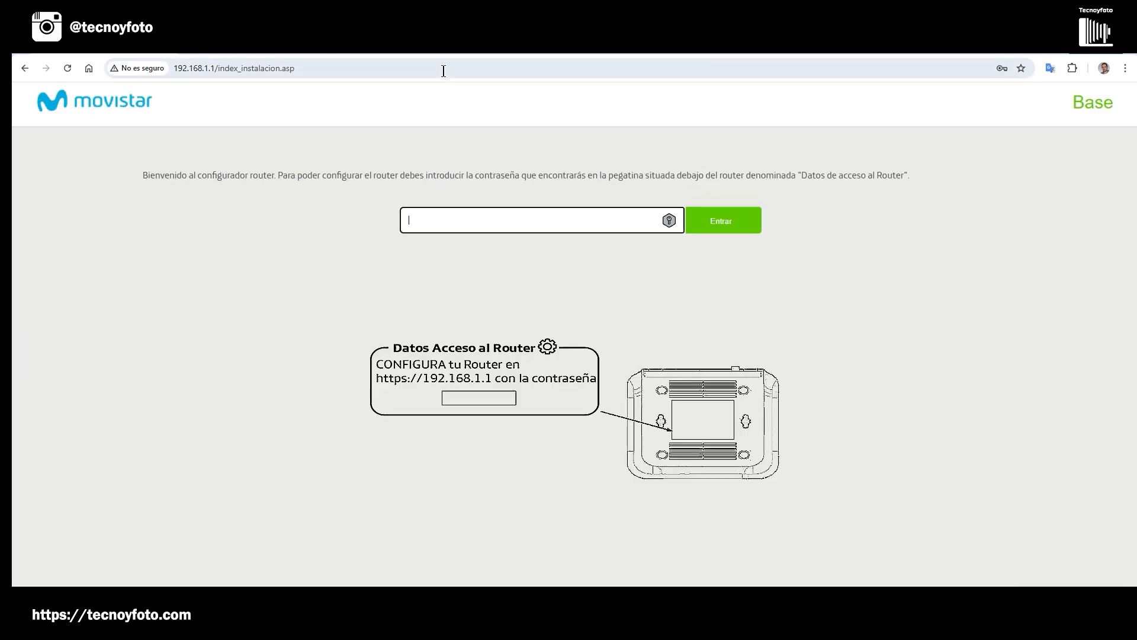
Log in to the router's configuration page with the saved router access password.
{"action": "left_click", "coordinate": [439, 223]}
{"action": "left_click", "coordinate": [501, 259]}
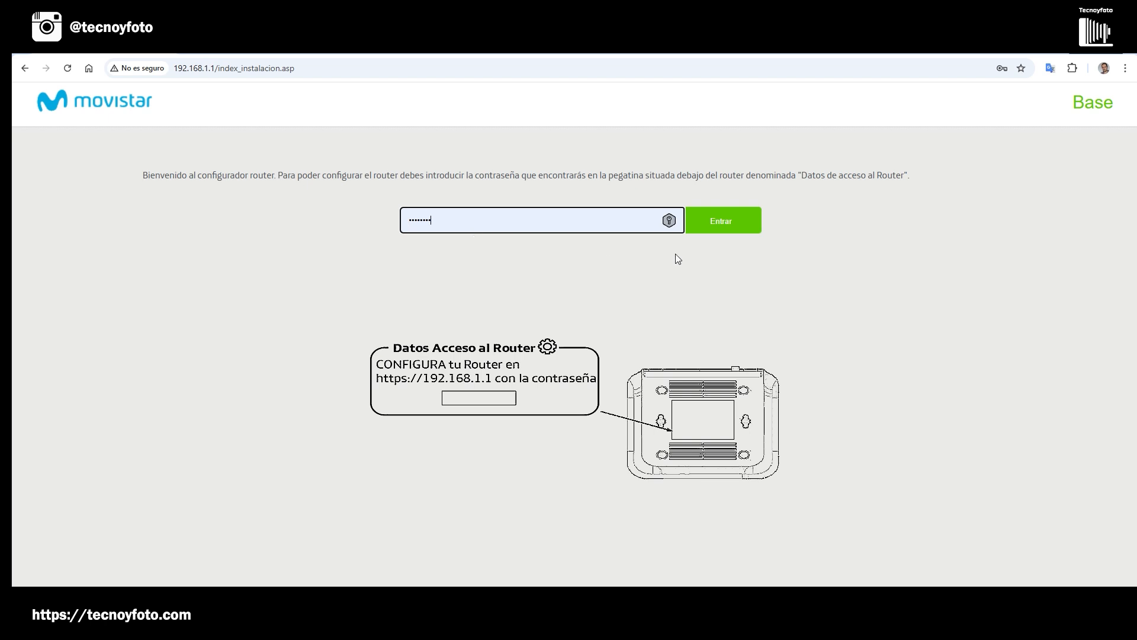
{"action": "left_click", "coordinate": [731, 225]}
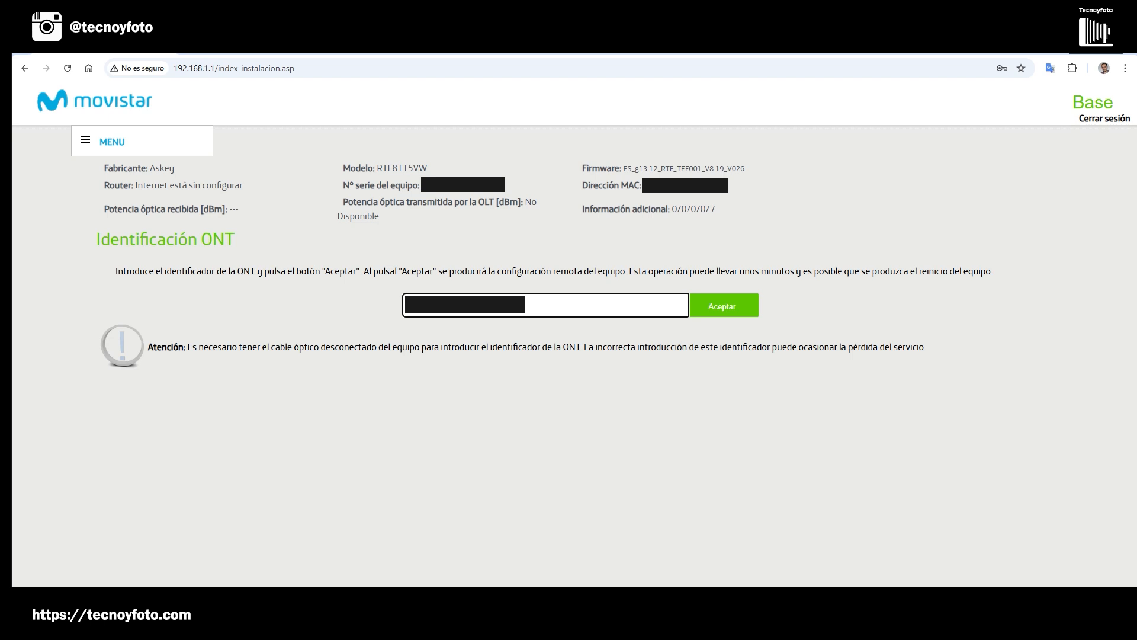
Leave the ONT identification page and load the router's main page at 192.168.1.1.
{"action": "left_click", "coordinate": [370, 263]}
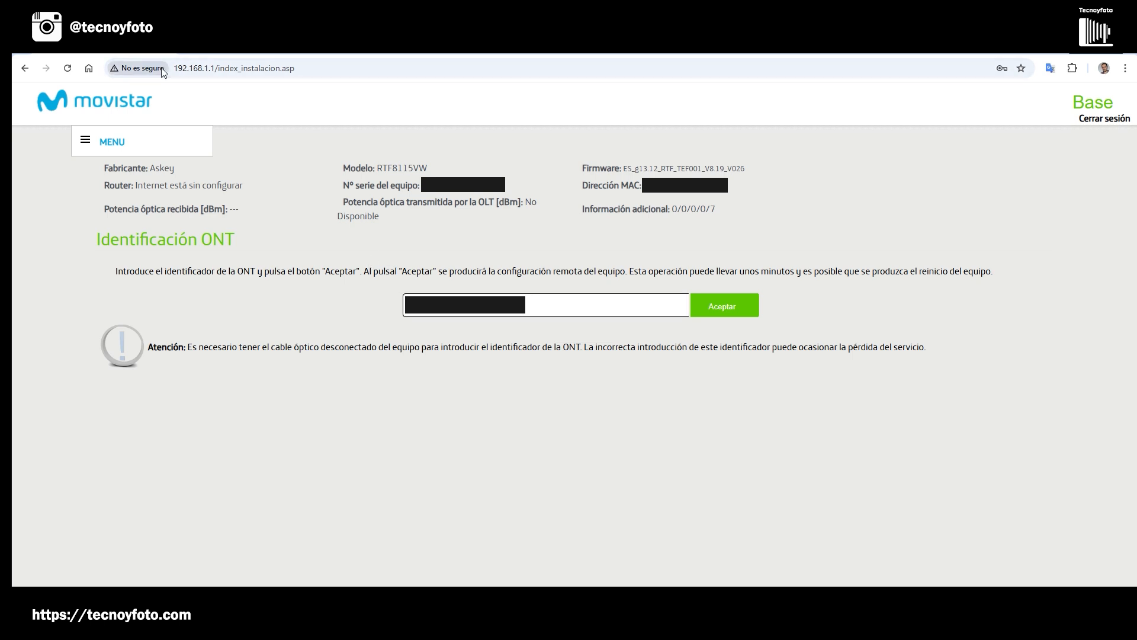
{"action": "left_click_drag", "start_coordinate": [218, 68], "coordinate": [324, 63]}
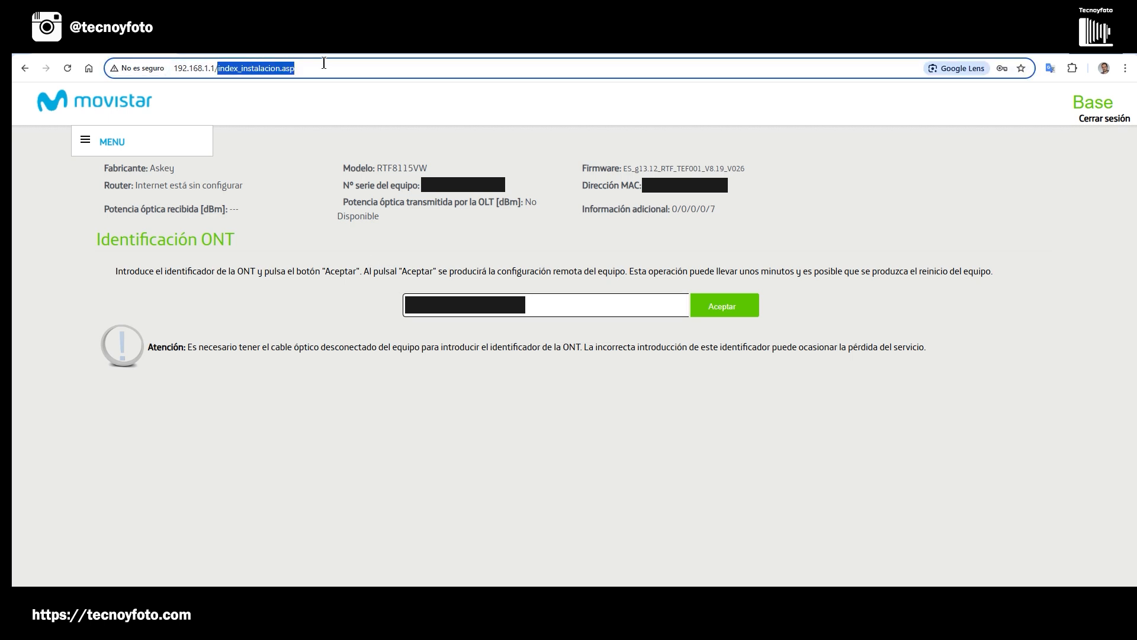
{"action": "key", "text": "BackSpace"}
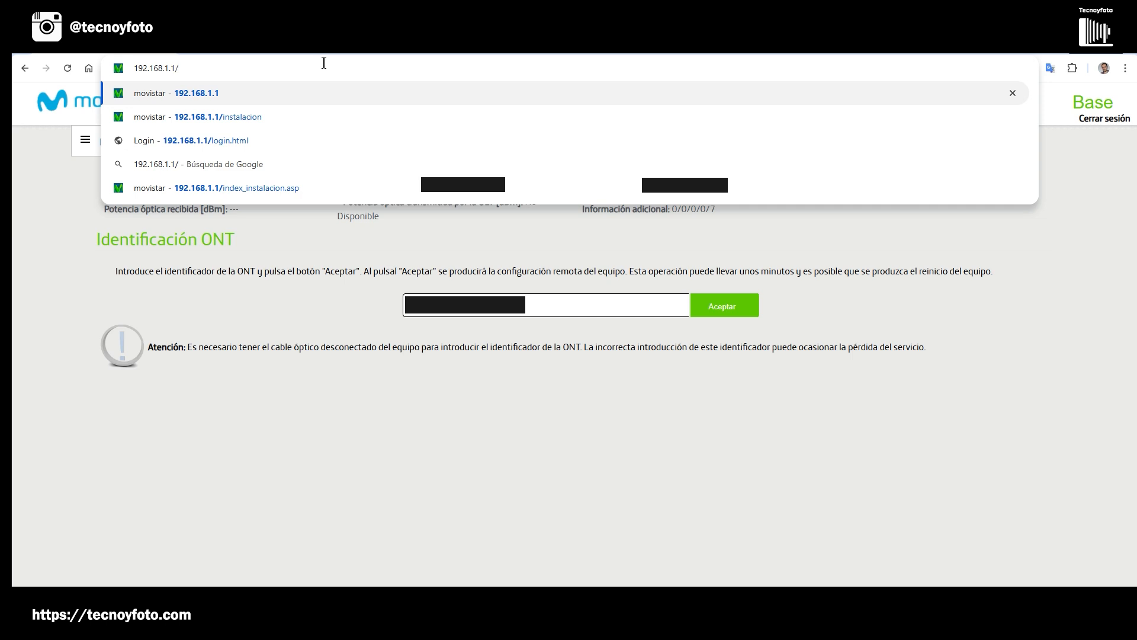
{"action": "key", "text": "Return"}
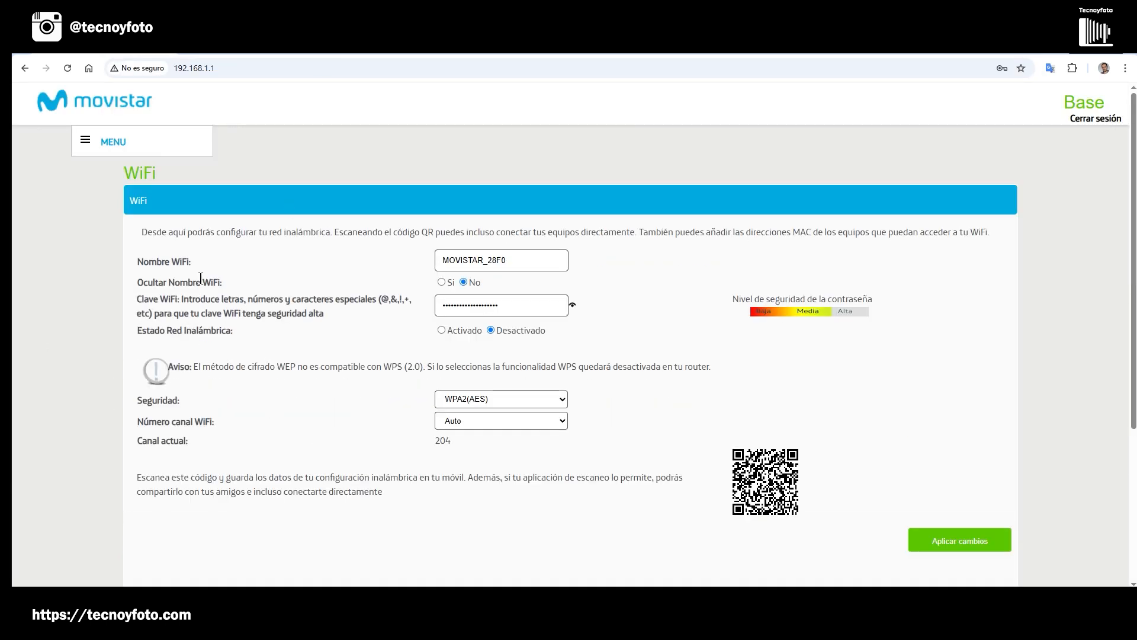
Open the router's advanced configuration (Configuración avanzada) and accept its warning.
{"action": "left_click", "coordinate": [83, 142]}
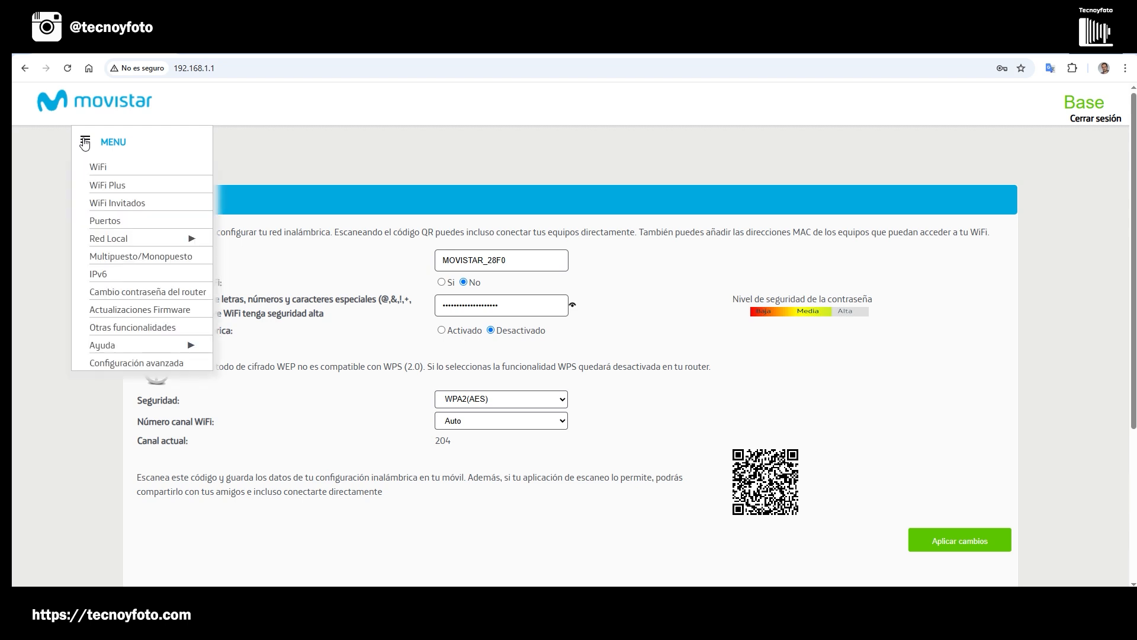
{"action": "left_click", "coordinate": [131, 363]}
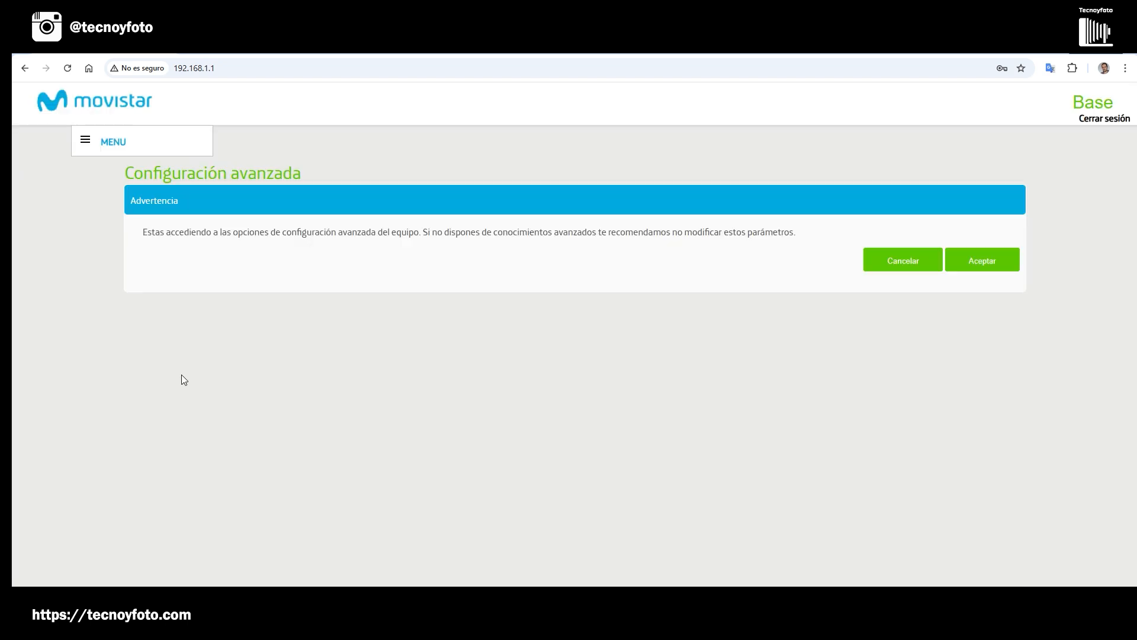
{"action": "left_click", "coordinate": [988, 259]}
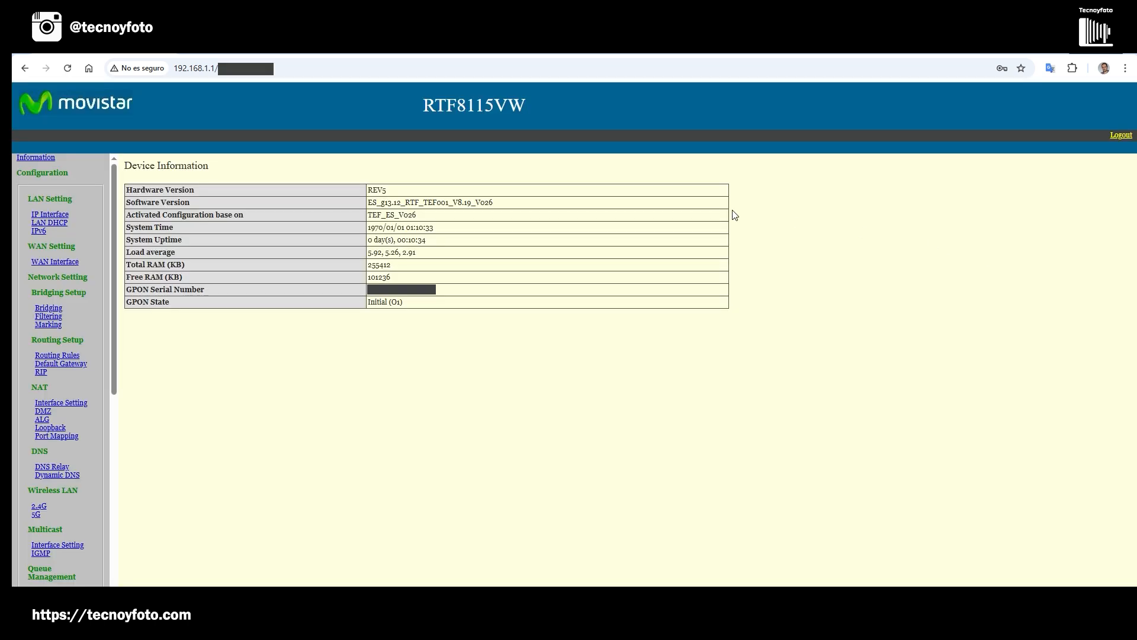
Open the PPPoE entry, index 0, in the WAN interface list and examine its VLAN and PPPoE settings.
{"action": "left_click", "coordinate": [53, 265]}
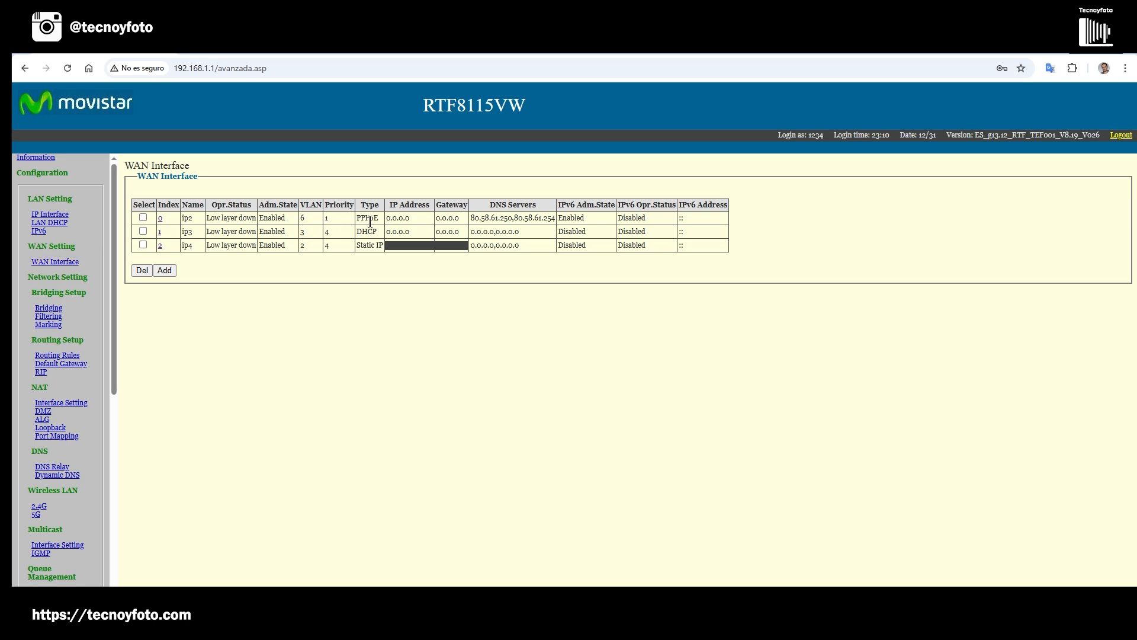
{"action": "left_click", "coordinate": [160, 220]}
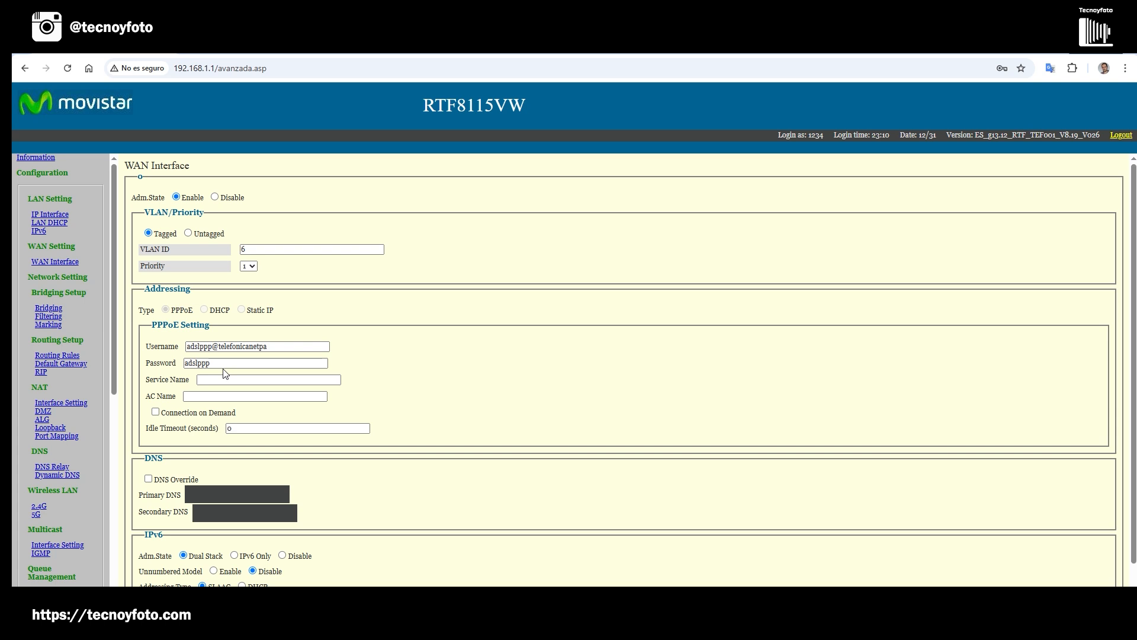
Open the L2 bridging list in the network settings.
{"action": "left_click", "coordinate": [48, 309]}
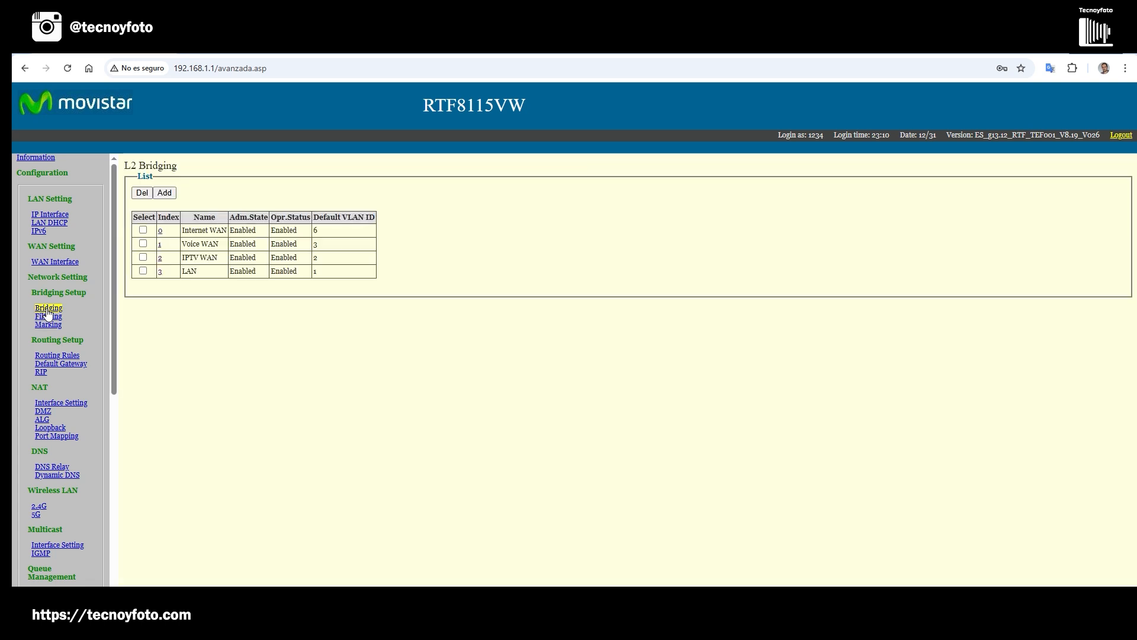
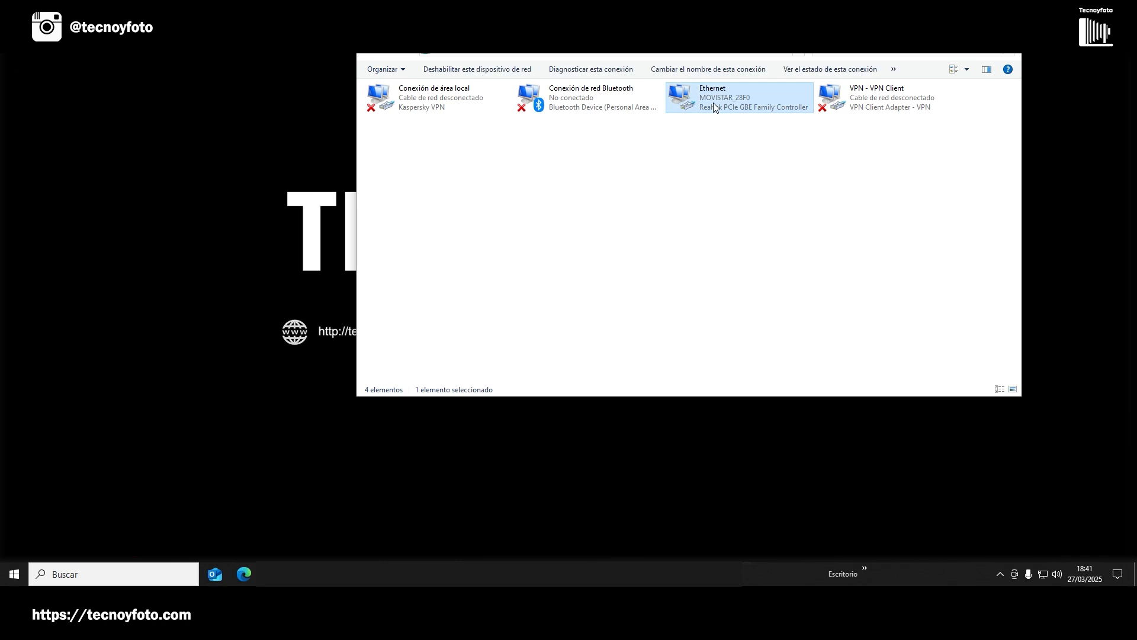
Give the Ethernet adapter the static IPv4 address 192.168.1.2 with subnet mask 255.255.255.0 and default gateway 192.168.1.1, and apply the settings.
{"action": "right_click", "coordinate": [713, 103]}
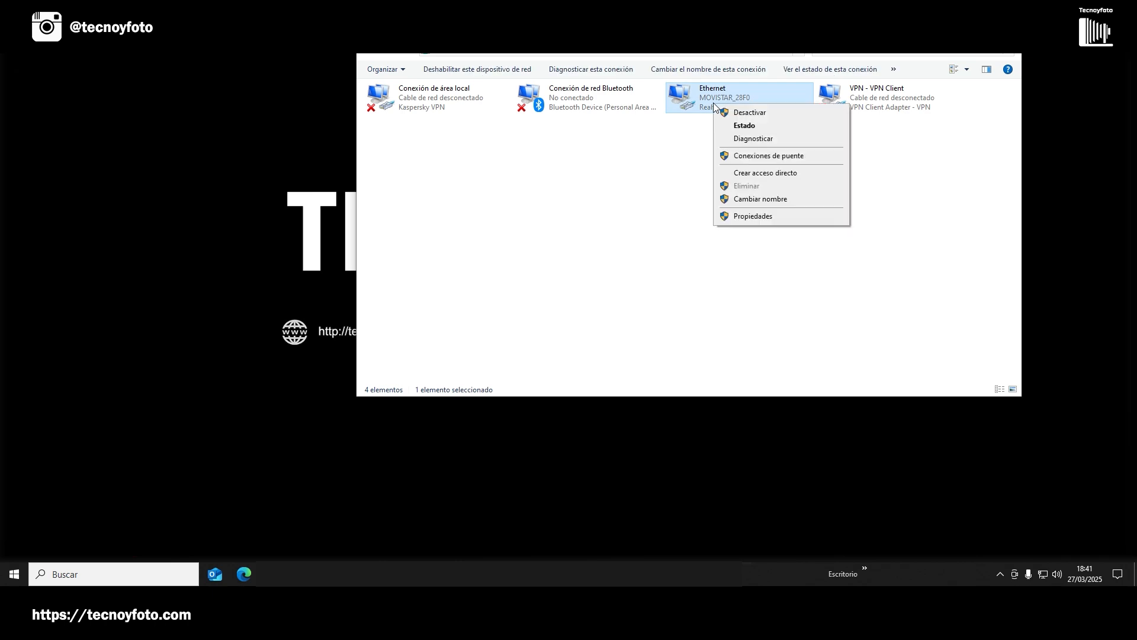
{"action": "left_click", "coordinate": [757, 216]}
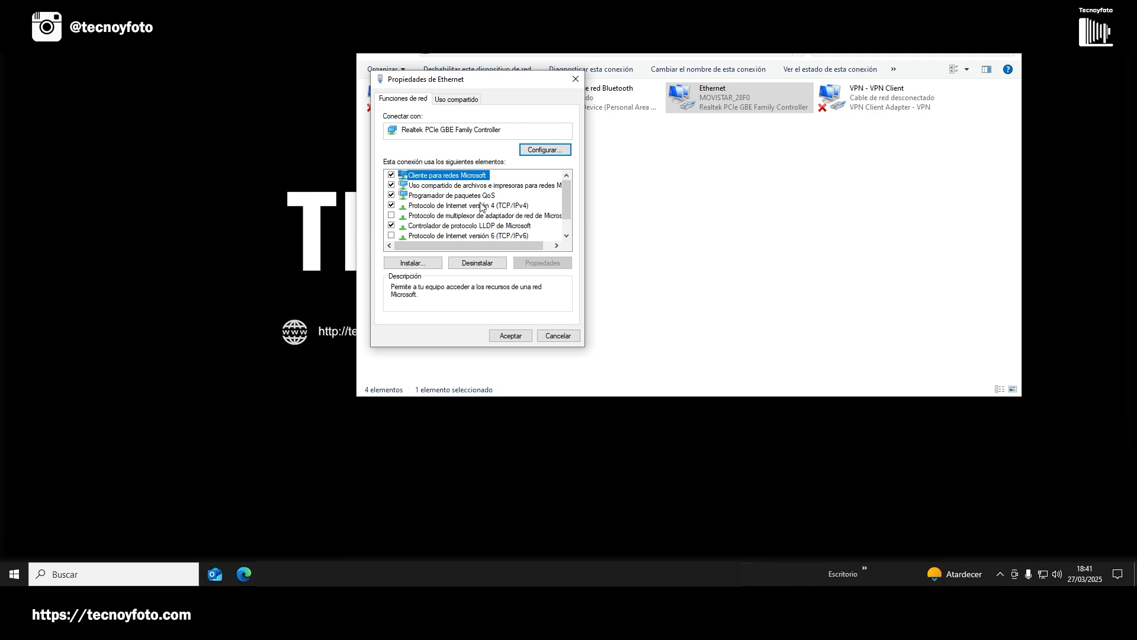
{"action": "left_click", "coordinate": [483, 205]}
{"action": "left_click", "coordinate": [540, 264]}
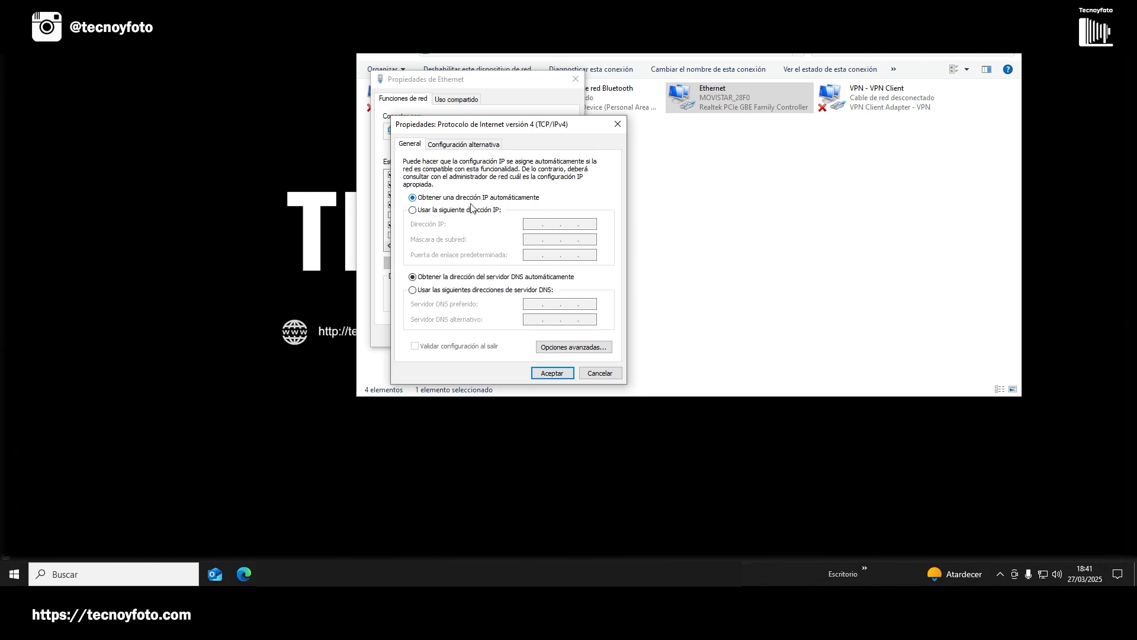
{"action": "left_click", "coordinate": [418, 212]}
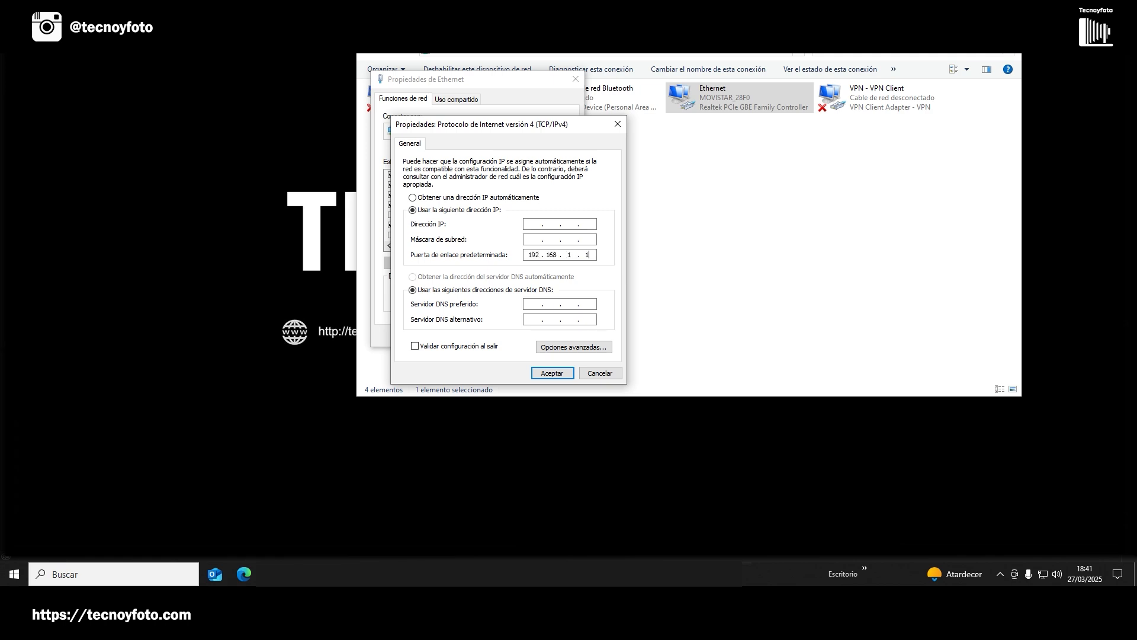
{"action": "left_click", "coordinate": [532, 224]}
{"action": "left_click", "coordinate": [582, 223]}
{"action": "type", "text": "2 . 168 . 1 . 2"}
{"action": "left_click", "coordinate": [537, 239]}
{"action": "left_click", "coordinate": [553, 373]}
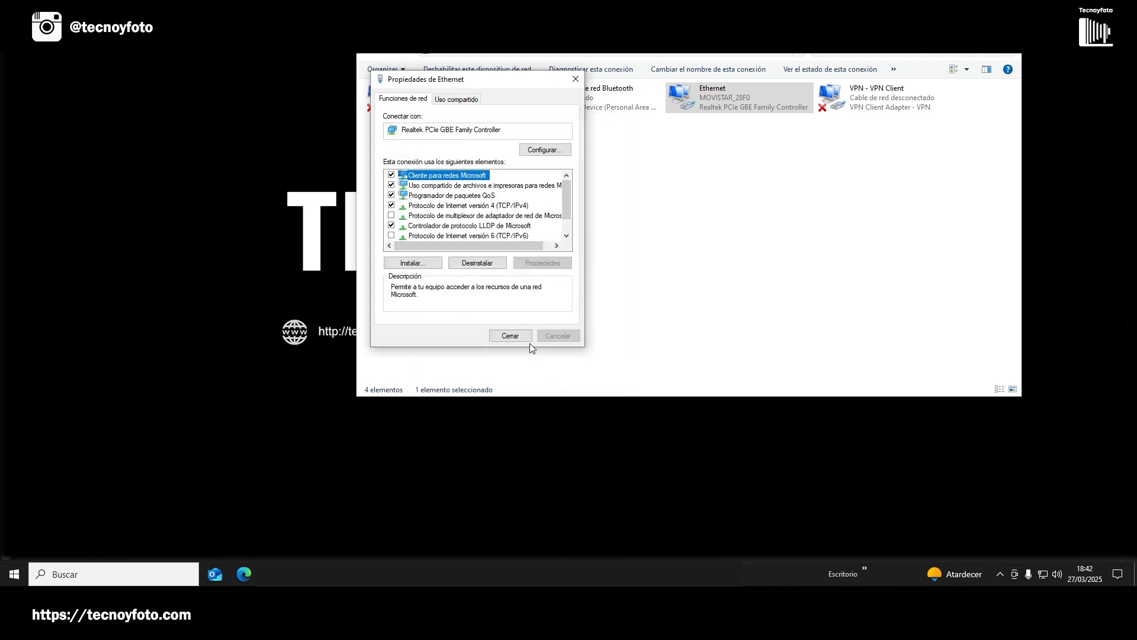
{"action": "left_click", "coordinate": [511, 335]}
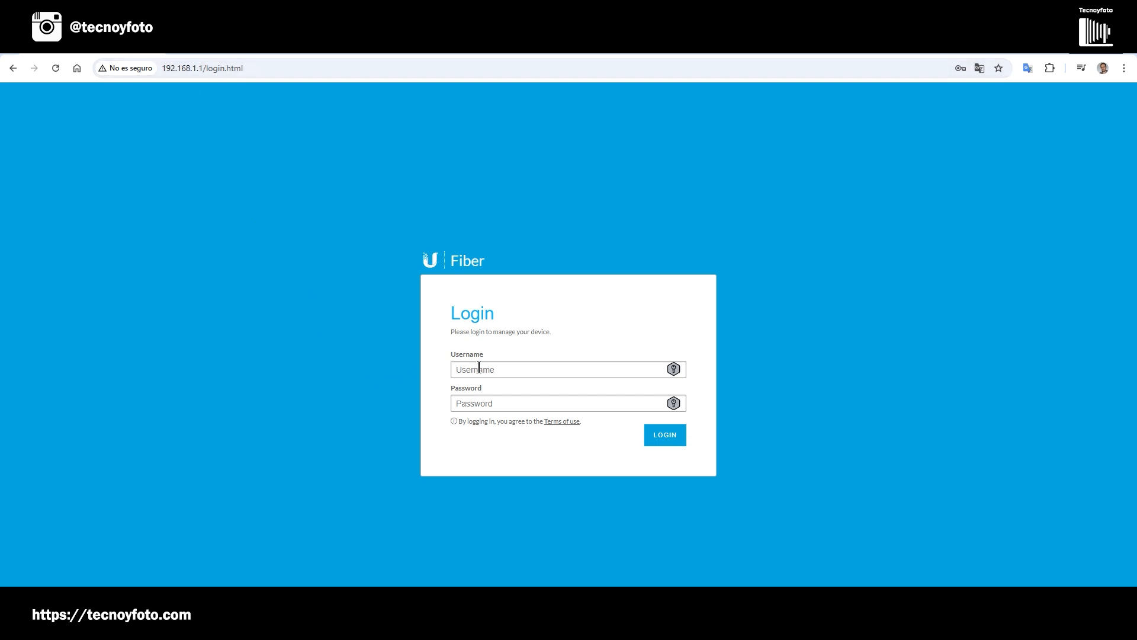
Switch to the browser and log in to the Ubiquiti Fiber device at 192.168.1.1 as ubnt with the account password.
{"action": "left_click", "coordinate": [483, 370]}
{"action": "type", "text": "ubnt"}
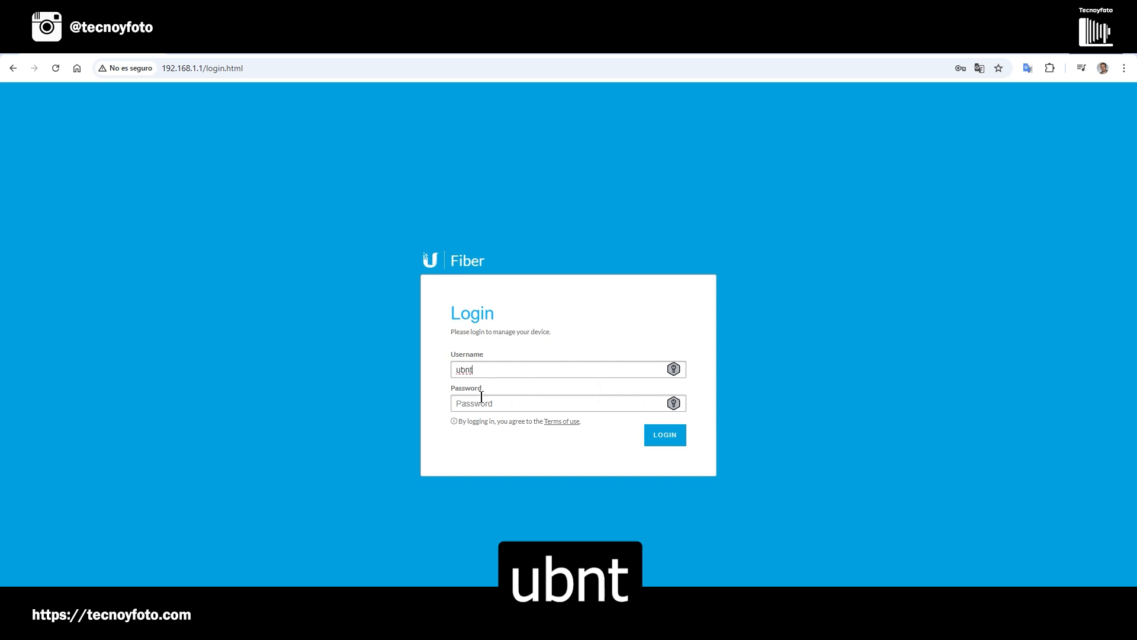
{"action": "left_click", "coordinate": [481, 406]}
{"action": "type", "text": "u"}
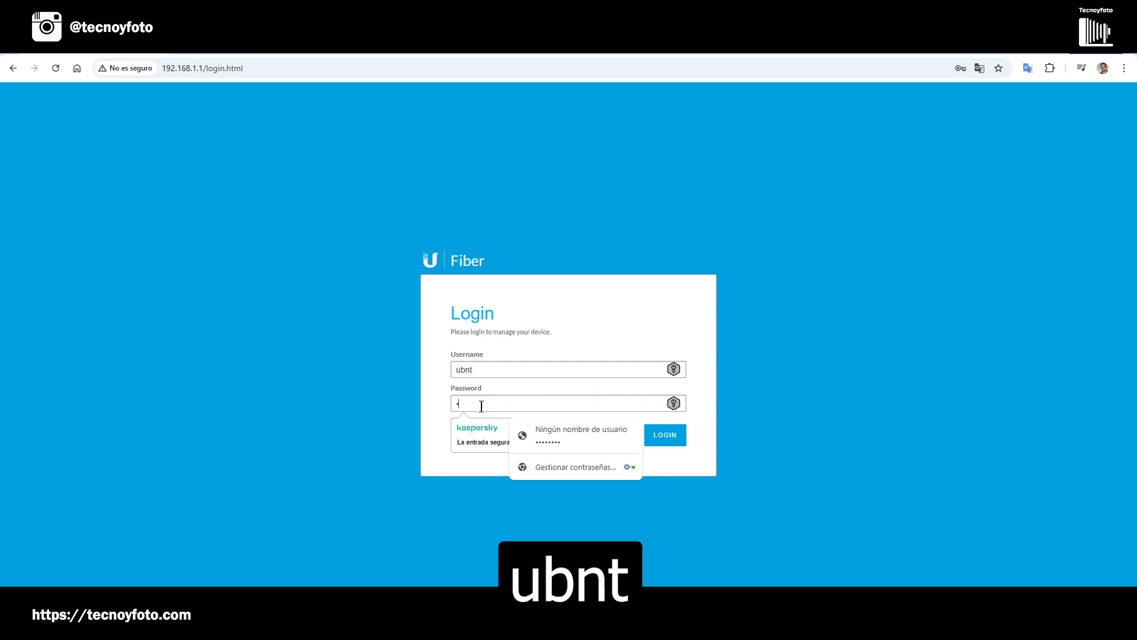
{"action": "key", "text": "Return"}
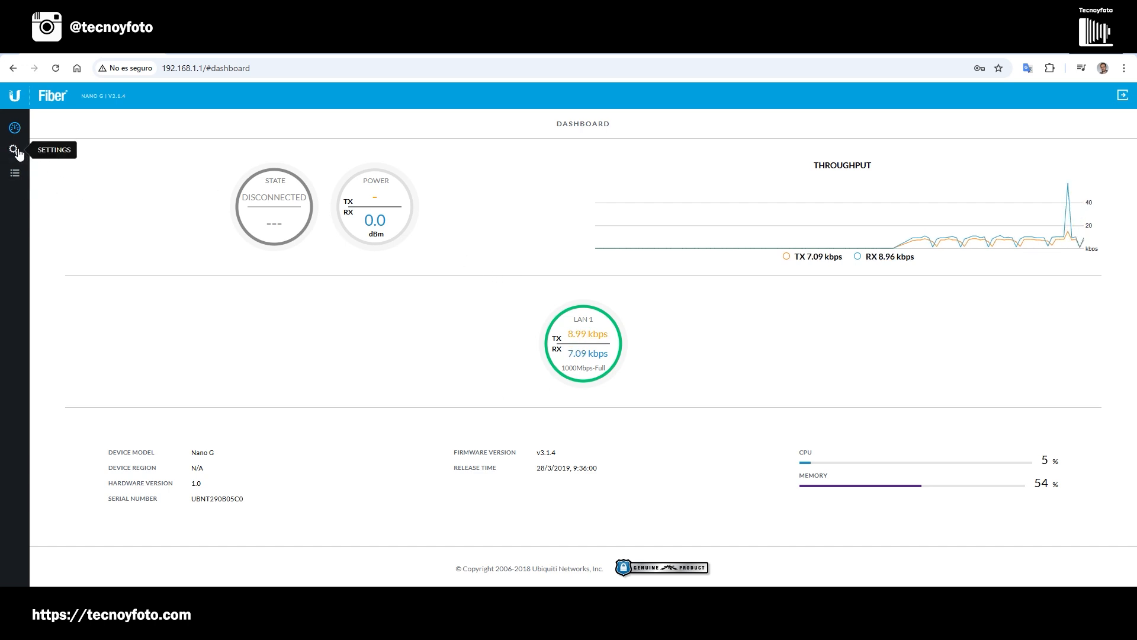
Set the OLT profile to Profile 2 in the device's GPON settings.
{"action": "left_click", "coordinate": [14, 151]}
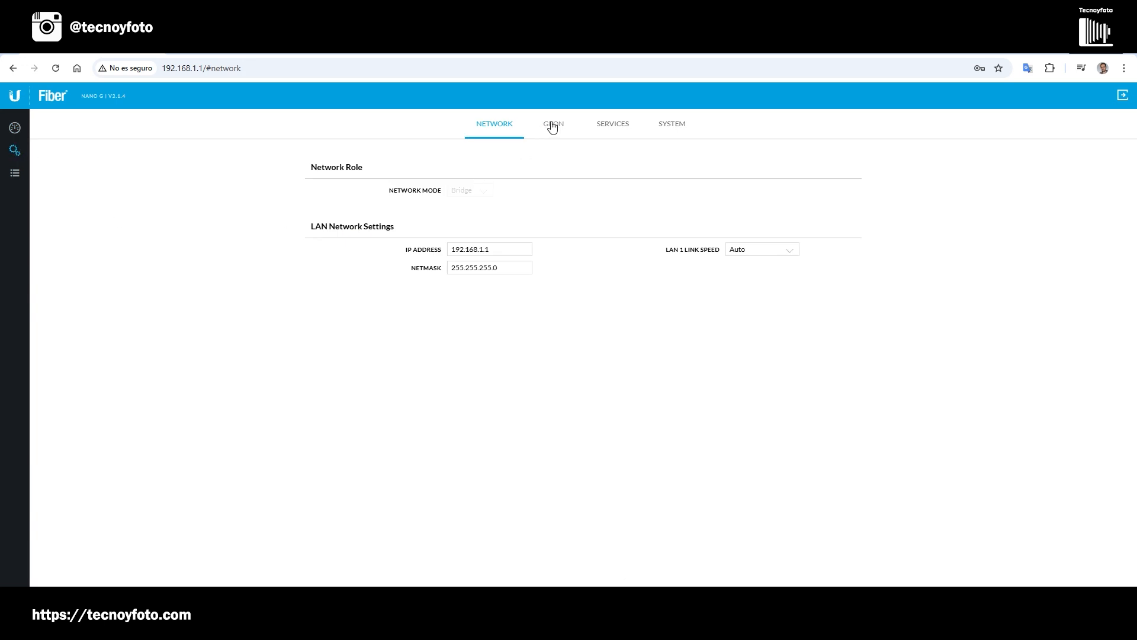
{"action": "left_click", "coordinate": [549, 129]}
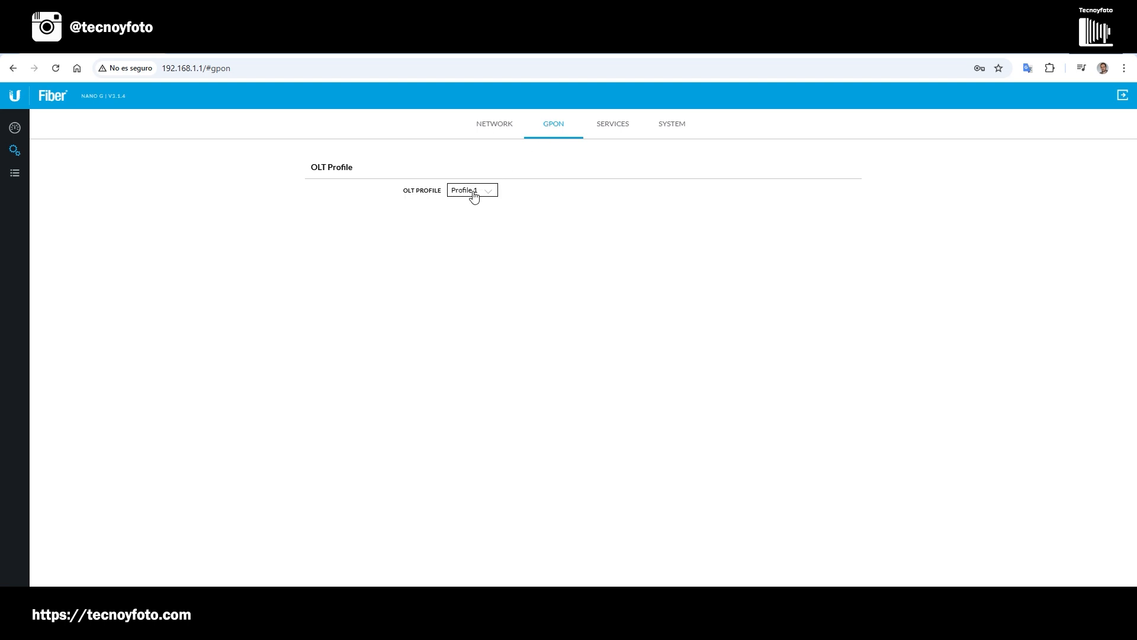
{"action": "left_click", "coordinate": [478, 195]}
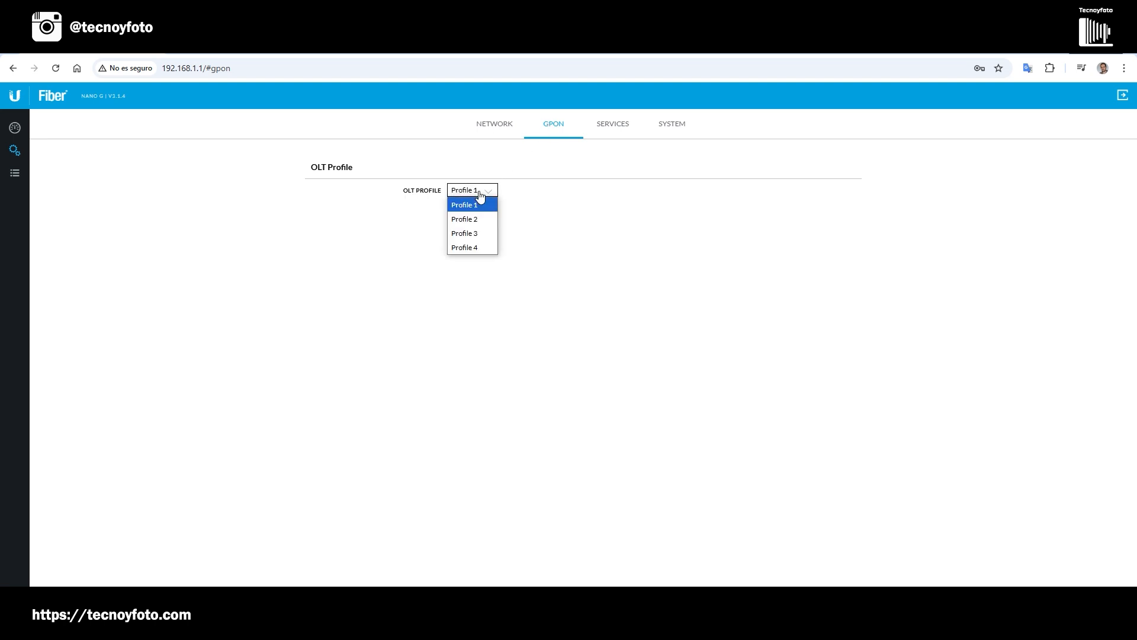
{"action": "left_click", "coordinate": [462, 220]}
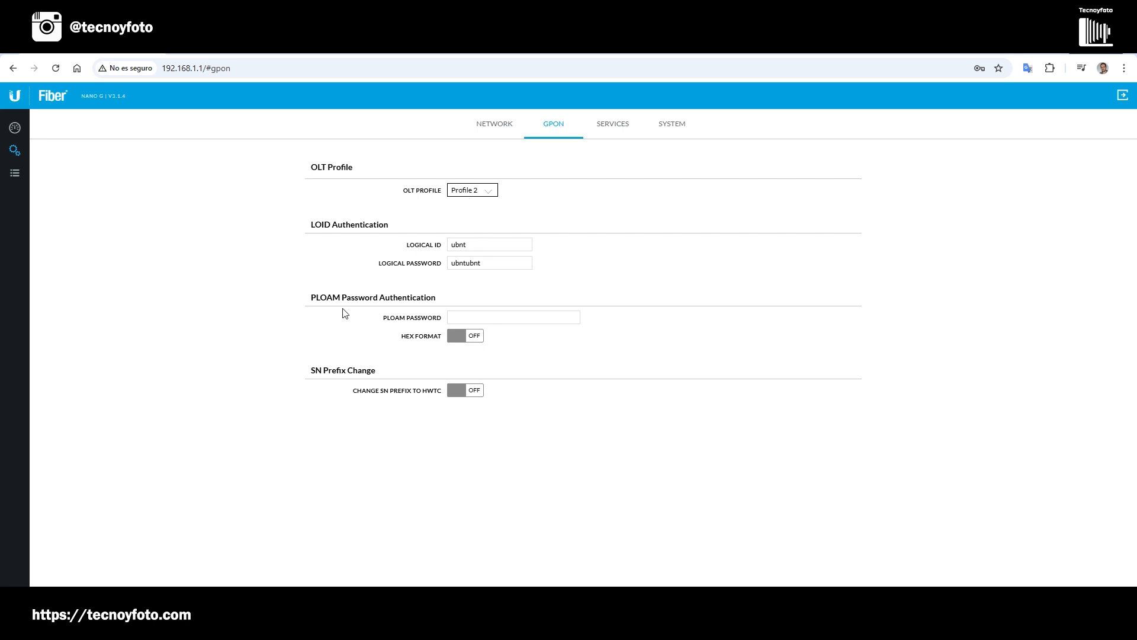
Turn on hex format for the PLOAM authentication, paste the PLOAM password and save the changes.
{"action": "left_click", "coordinate": [453, 317]}
{"action": "left_click", "coordinate": [464, 336]}
{"action": "left_click", "coordinate": [454, 315]}
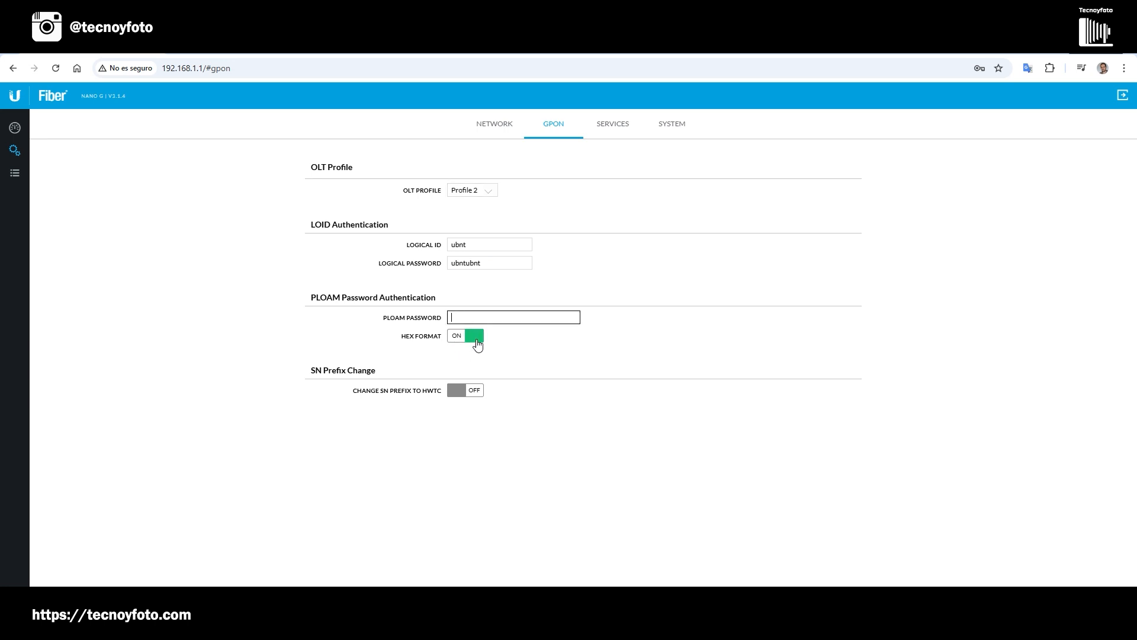
{"action": "key", "text": "ctrl+v"}
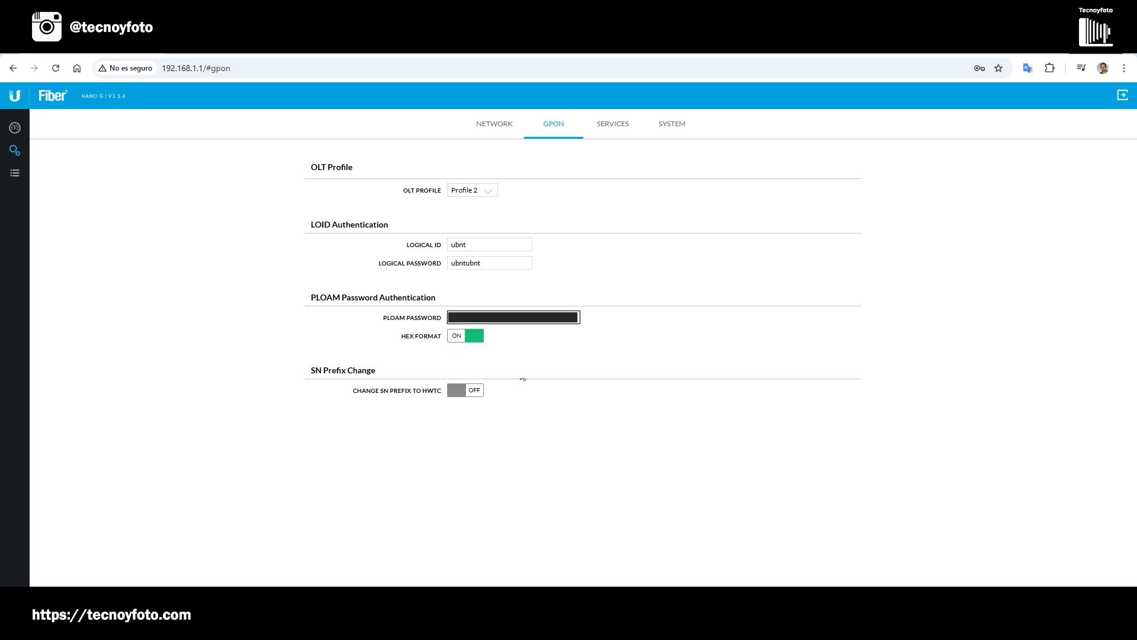
{"action": "left_click", "coordinate": [527, 404]}
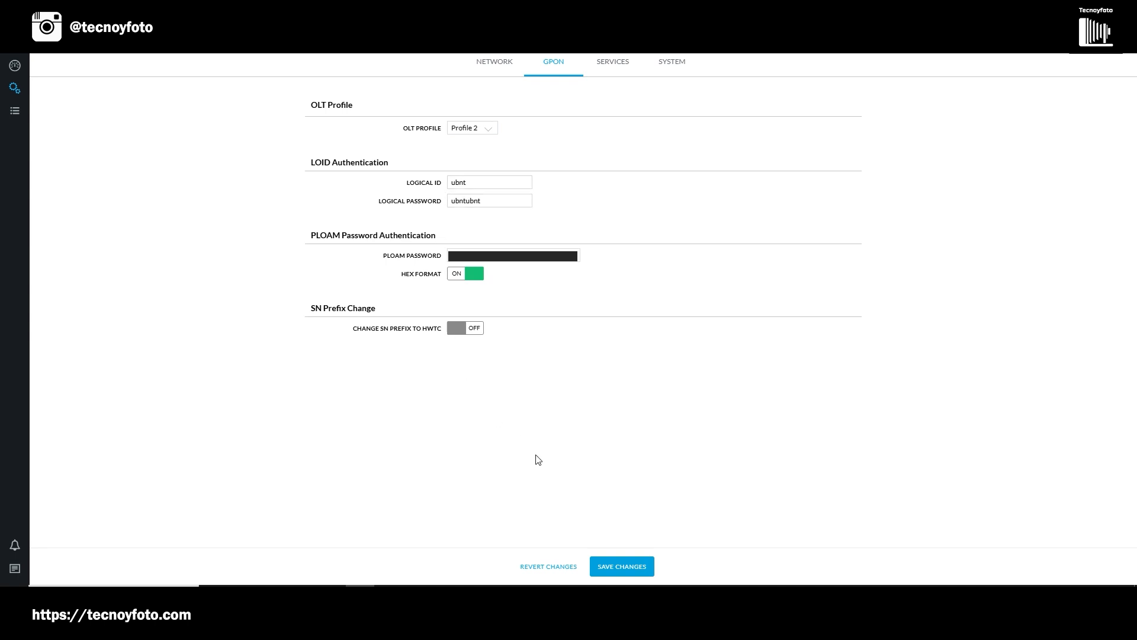
{"action": "left_click", "coordinate": [642, 566]}
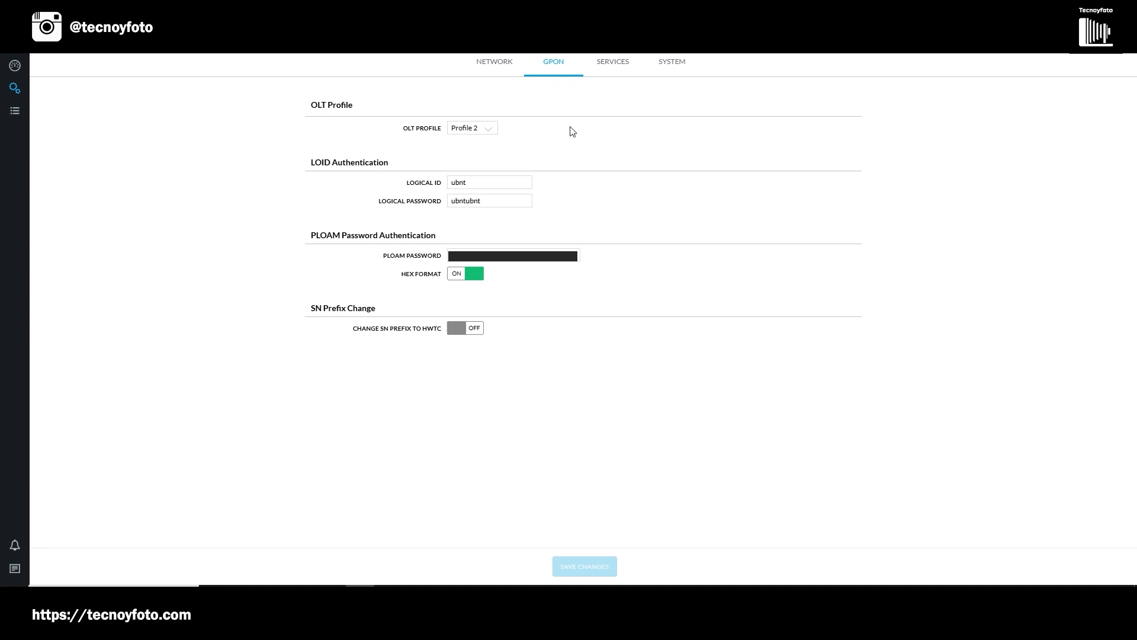
Review the network mode, LAN IP address, netmask and link speed settings, and the Services page.
{"action": "left_click", "coordinate": [501, 67]}
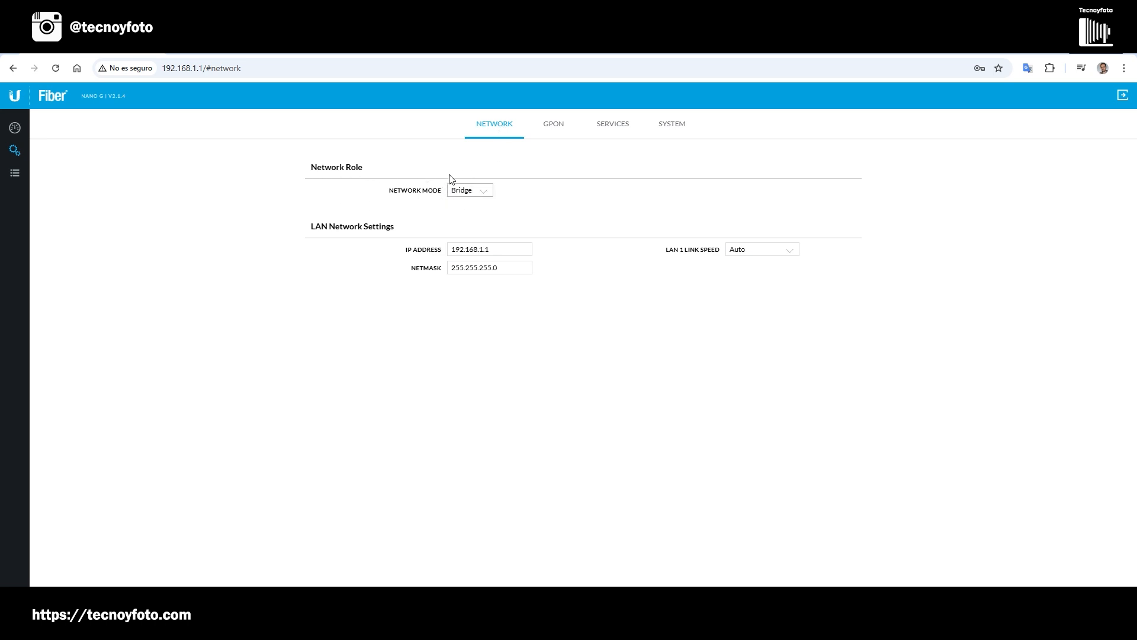
{"action": "left_click", "coordinate": [460, 189]}
{"action": "left_click", "coordinate": [459, 250]}
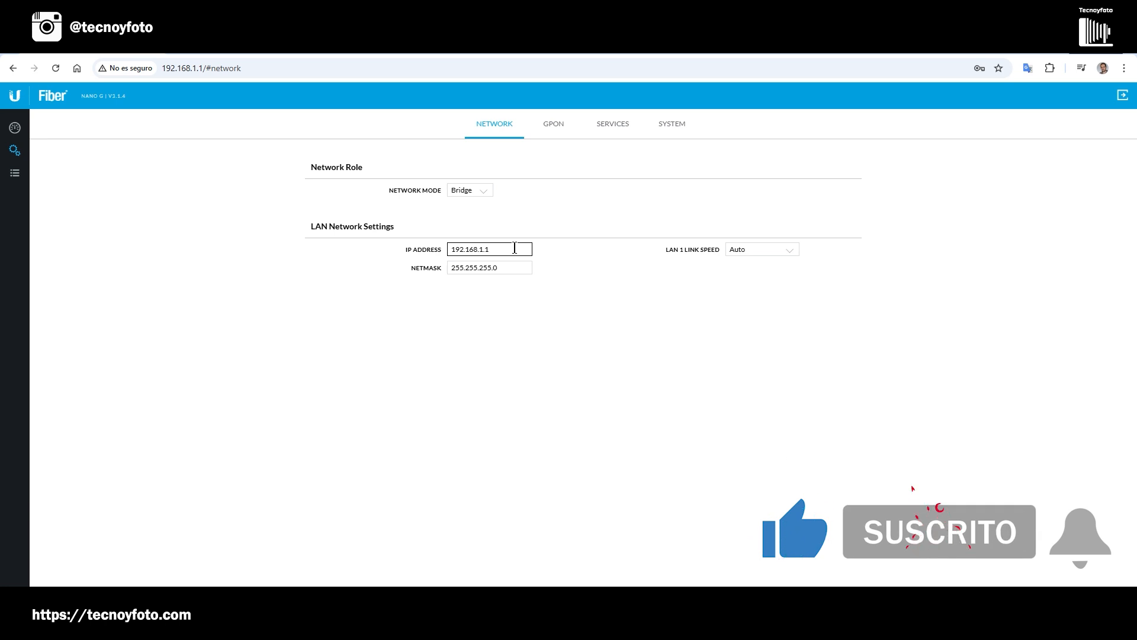
{"action": "left_click", "coordinate": [491, 270]}
{"action": "left_click", "coordinate": [735, 249]}
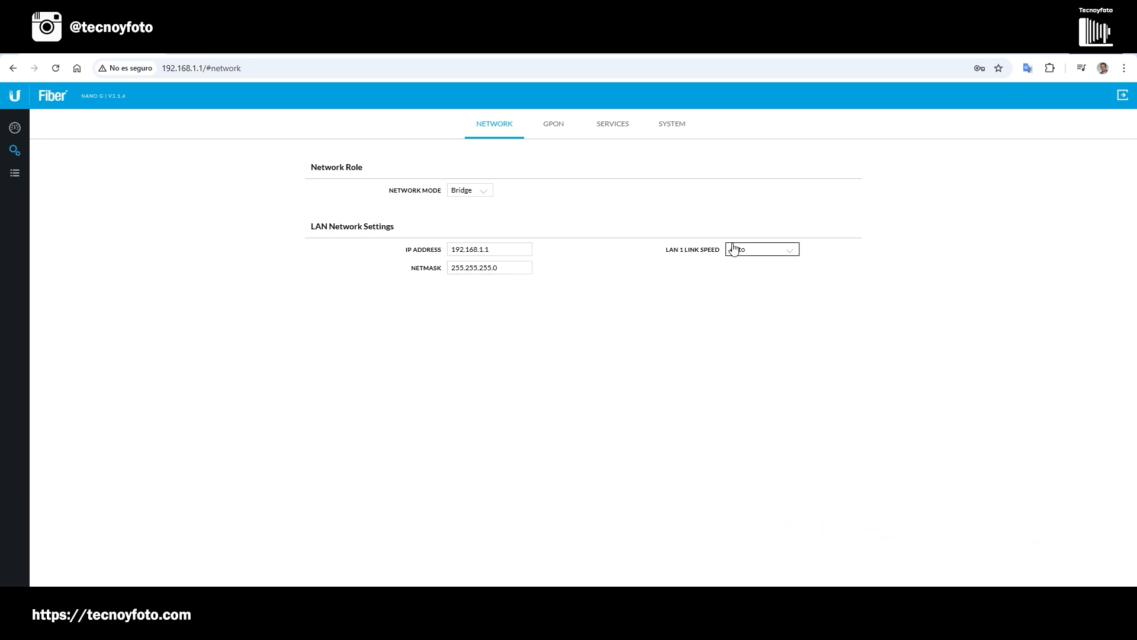
{"action": "left_click", "coordinate": [622, 127]}
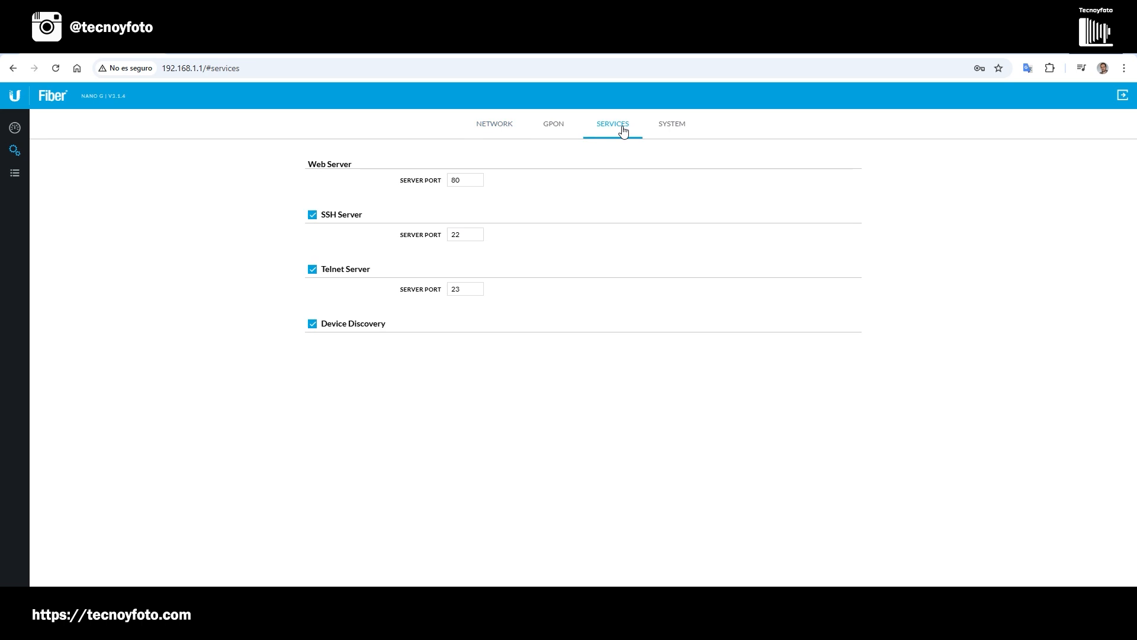
Examine the System settings and the account's password change form, and close the form without entering anything.
{"action": "left_click", "coordinate": [678, 129]}
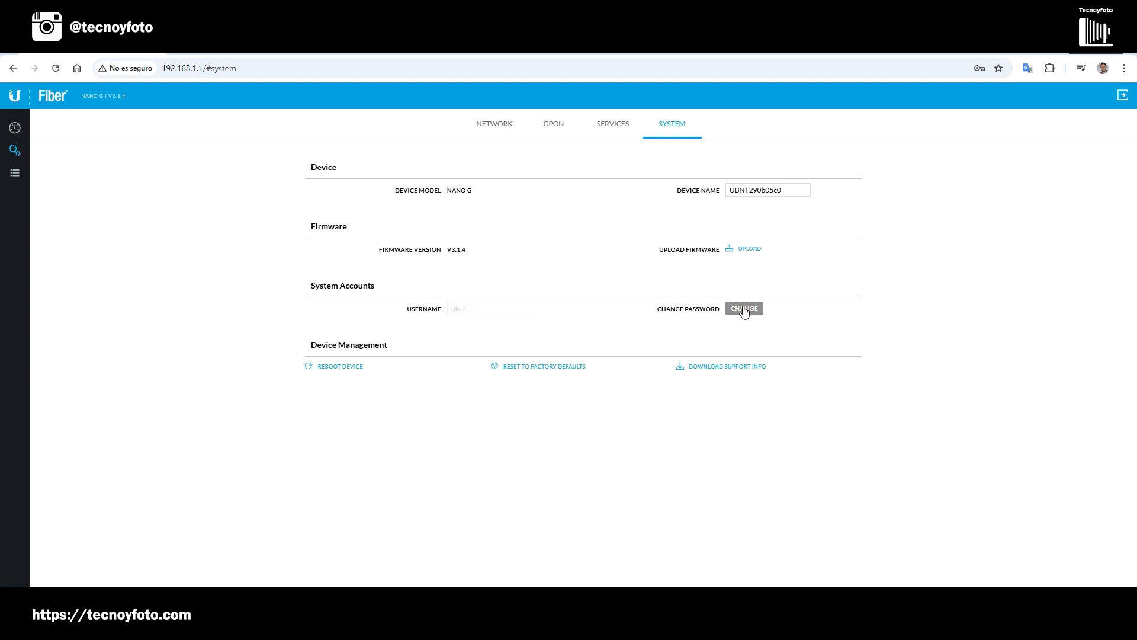
{"action": "left_click", "coordinate": [744, 311]}
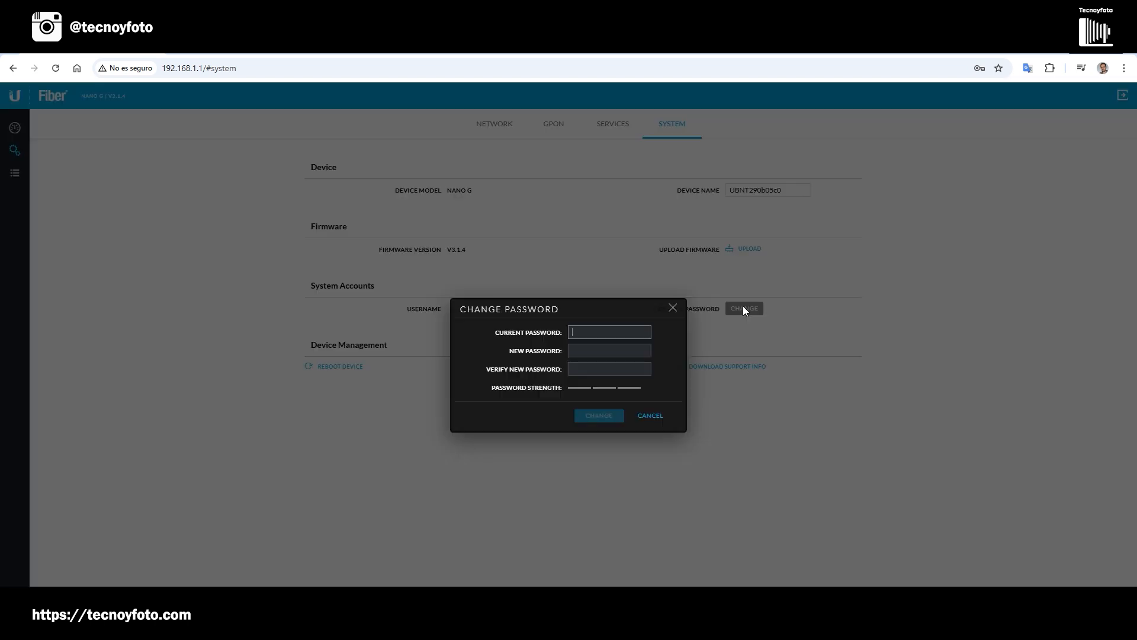
{"action": "left_click", "coordinate": [589, 331]}
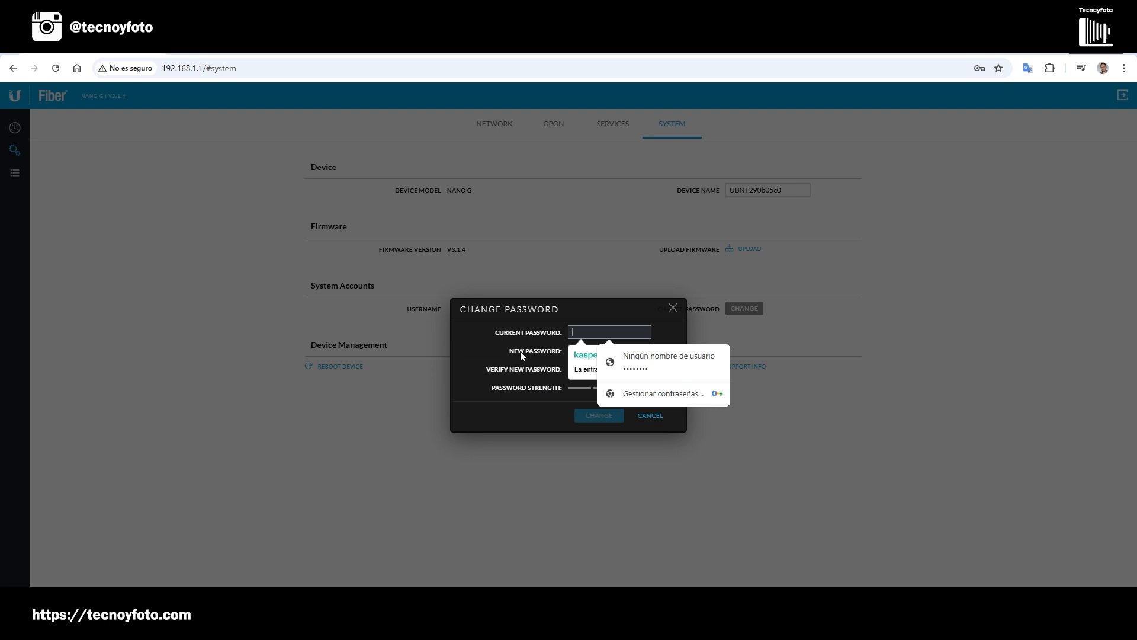
{"action": "left_click", "coordinate": [572, 350]}
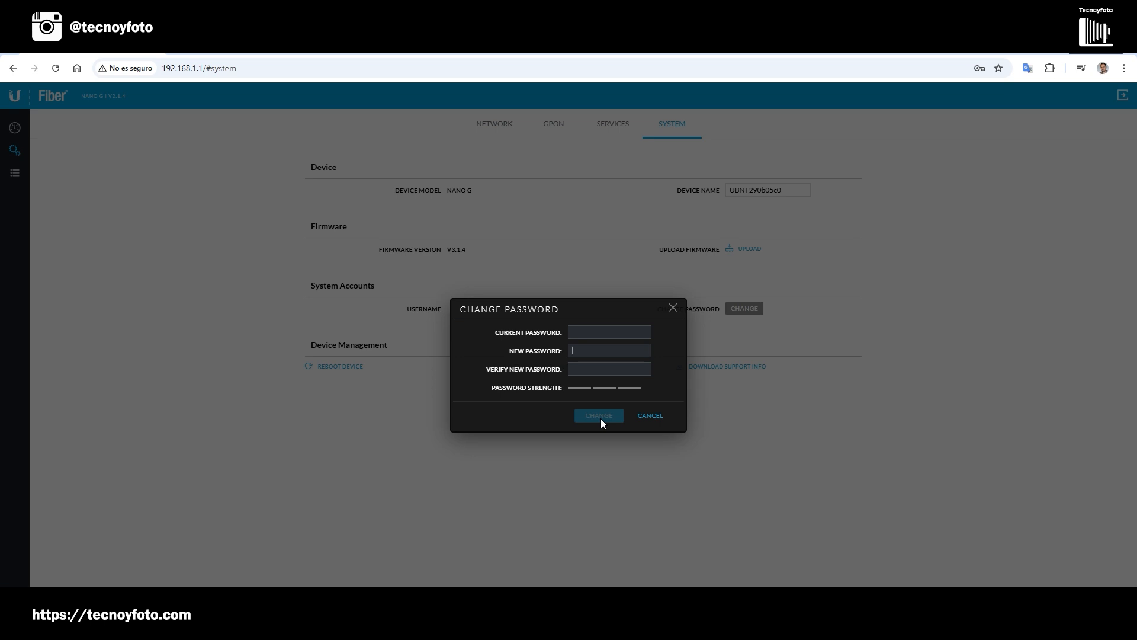
{"action": "left_click", "coordinate": [673, 309]}
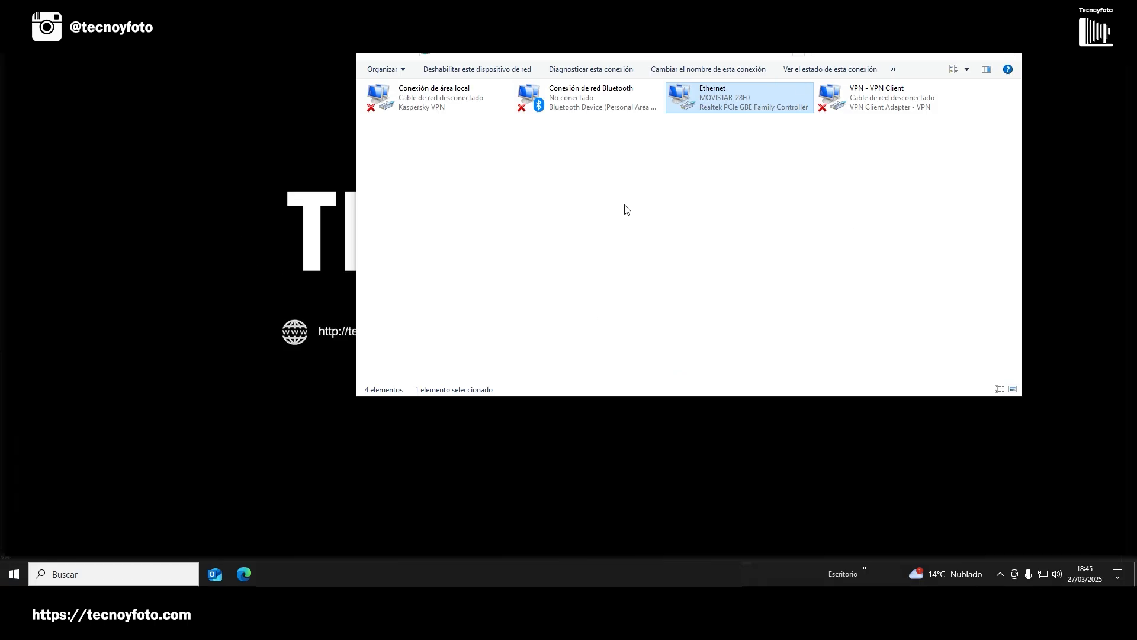
Set the Ethernet adapter's IPv4 properties to obtain an IP address automatically.
{"action": "right_click", "coordinate": [720, 99]}
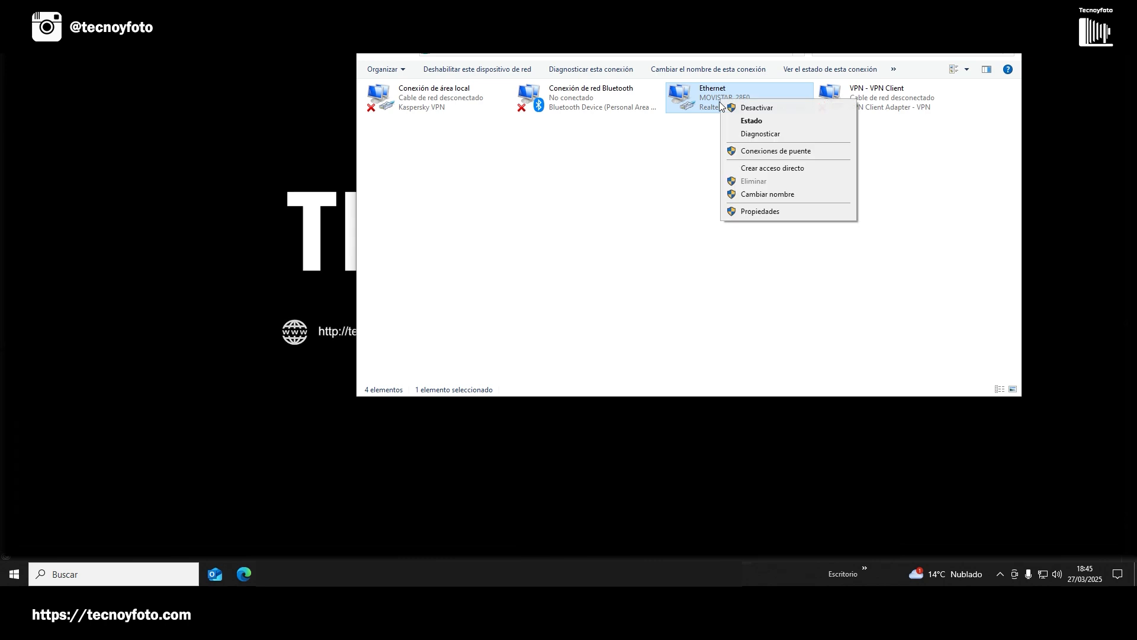
{"action": "left_click", "coordinate": [761, 215]}
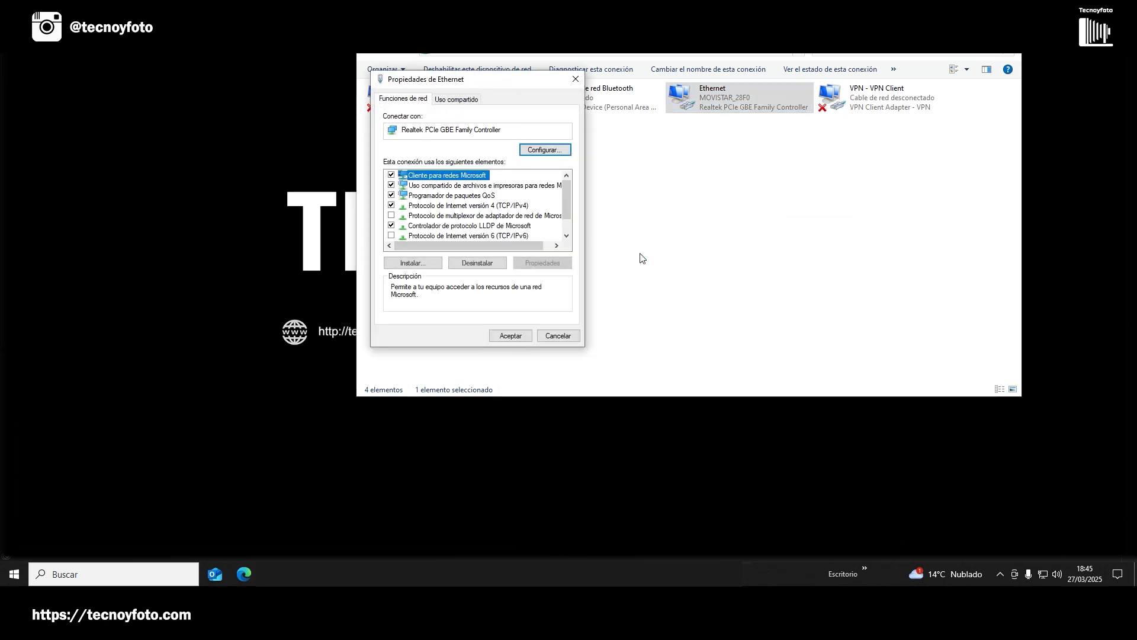
{"action": "left_click", "coordinate": [431, 206]}
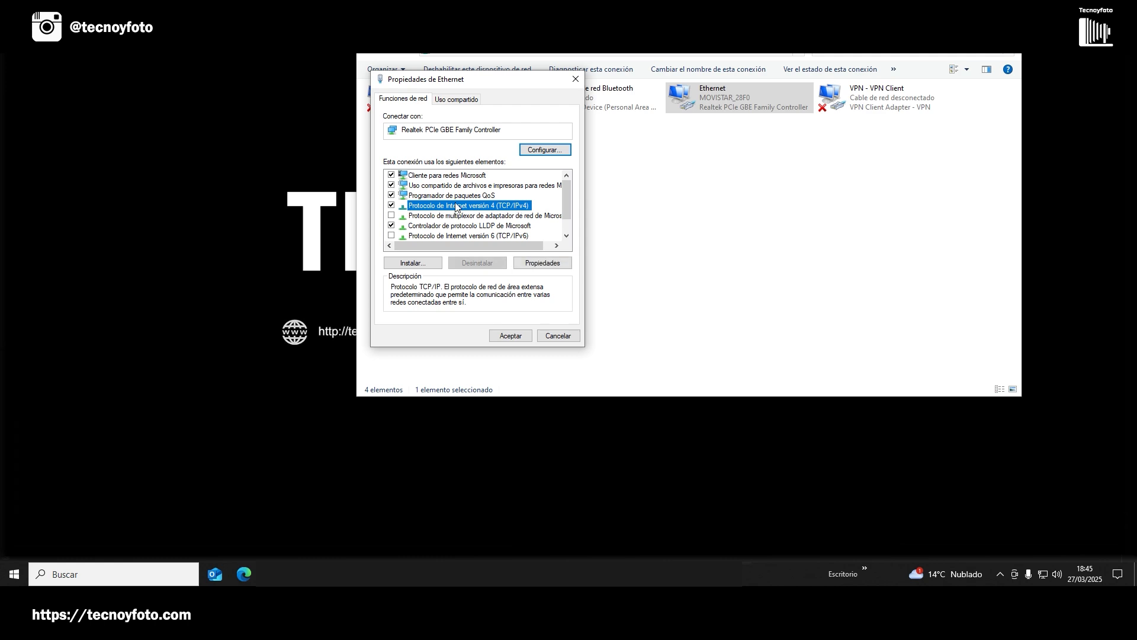
{"action": "left_click", "coordinate": [542, 262]}
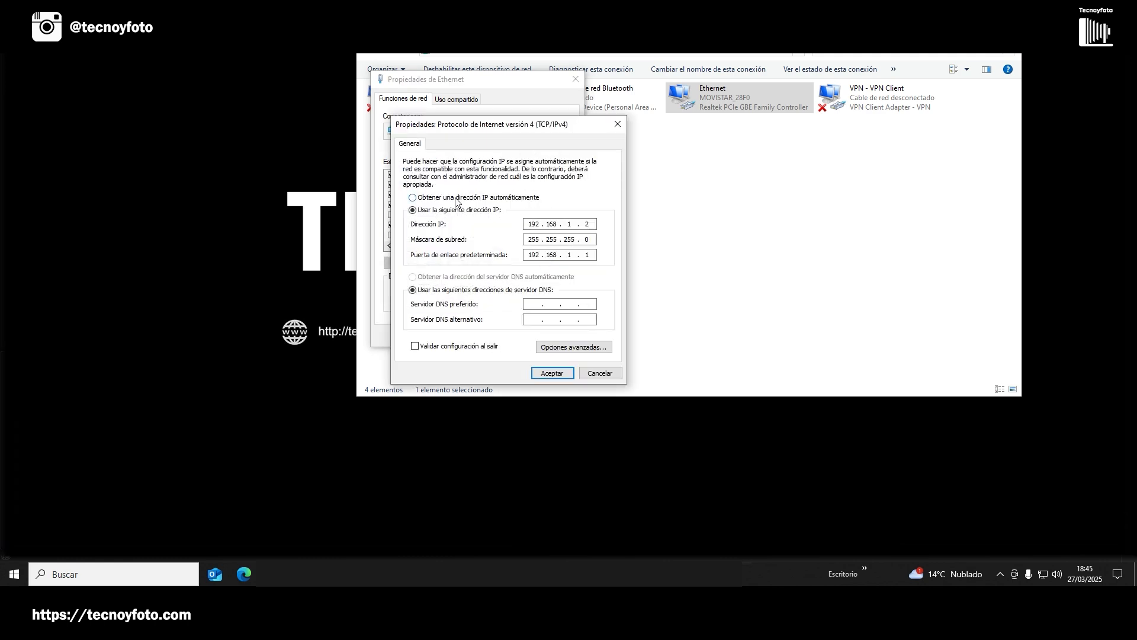
{"action": "left_click", "coordinate": [413, 197]}
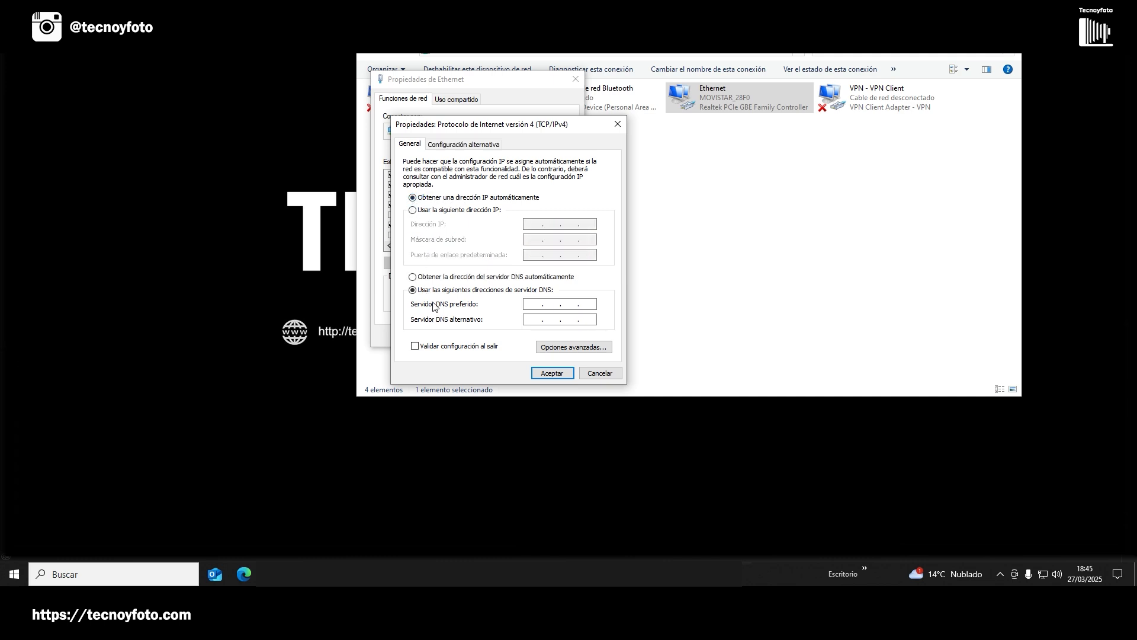
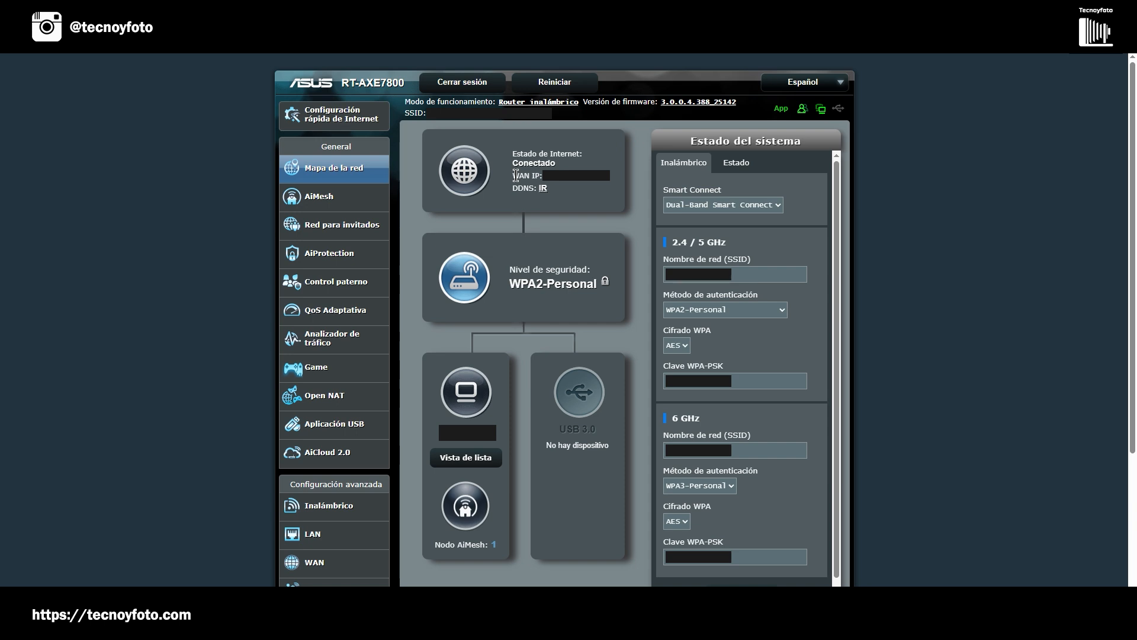
In the LAN IPTV settings, set the priority of LAN Port 4 to 4.
{"action": "left_click", "coordinate": [312, 536]}
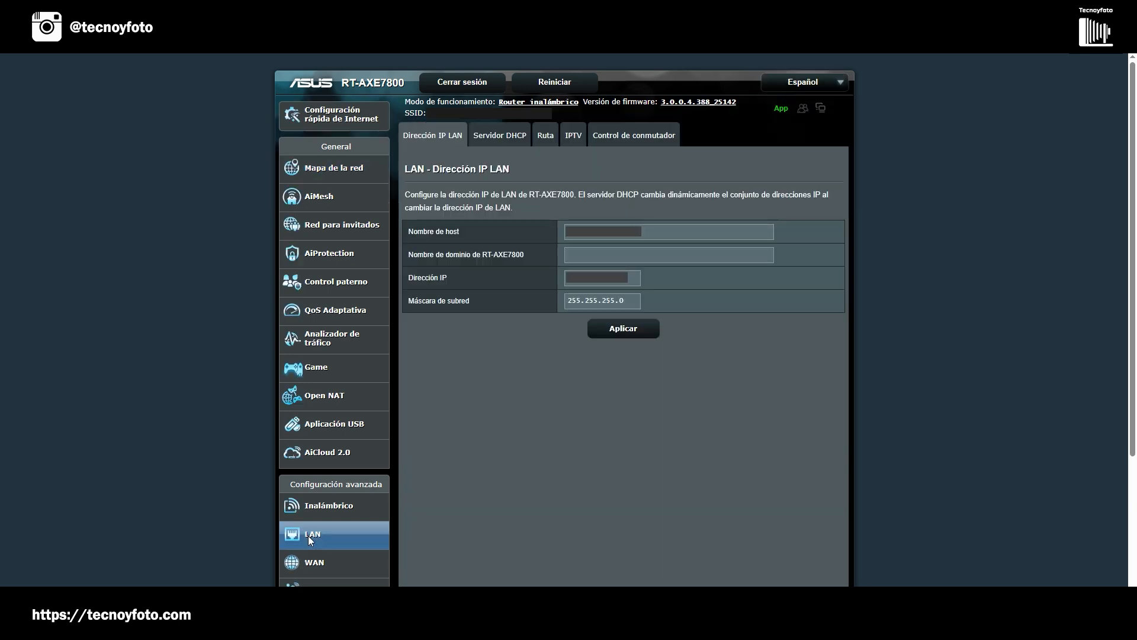
{"action": "left_click", "coordinate": [573, 135]}
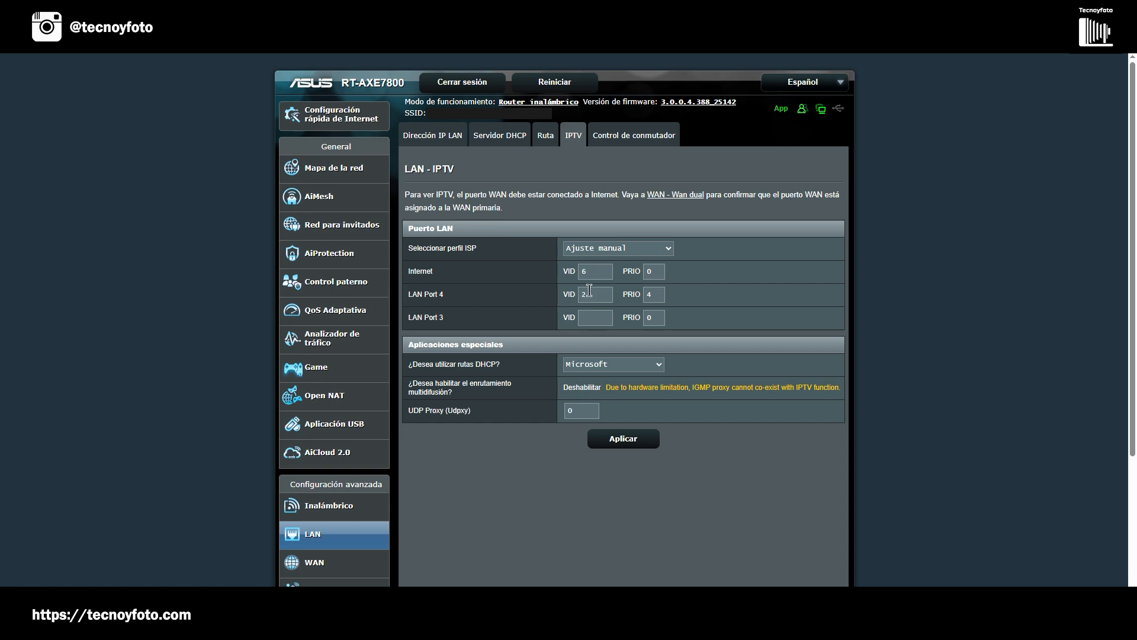
{"action": "left_click", "coordinate": [647, 296]}
{"action": "key", "text": "BackSpace"}
{"action": "type", "text": "4"}
{"action": "left_click", "coordinate": [586, 318]}
Set the WAN connection type to PPPoE in the Internet connection settings.
{"action": "left_click", "coordinate": [311, 566]}
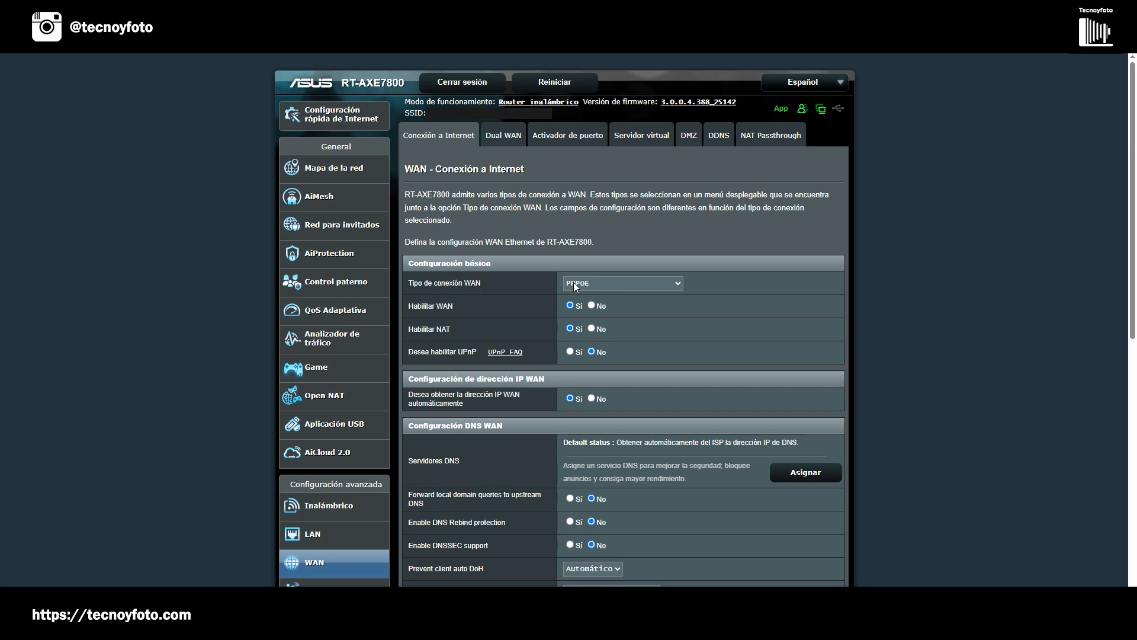
{"action": "left_click", "coordinate": [628, 284]}
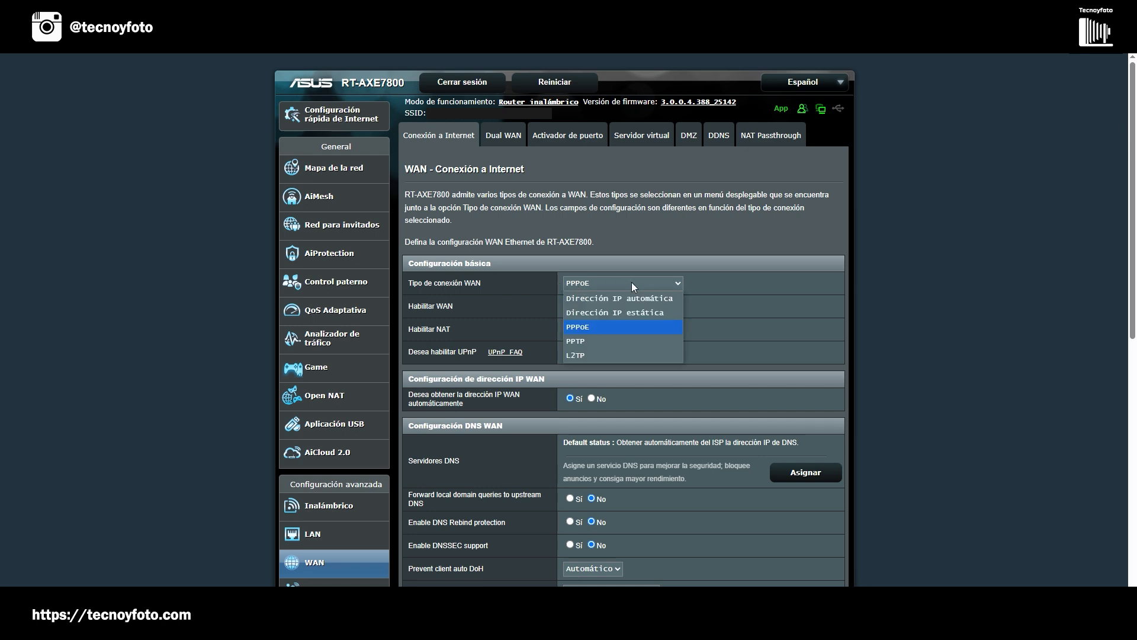
{"action": "left_click", "coordinate": [584, 332]}
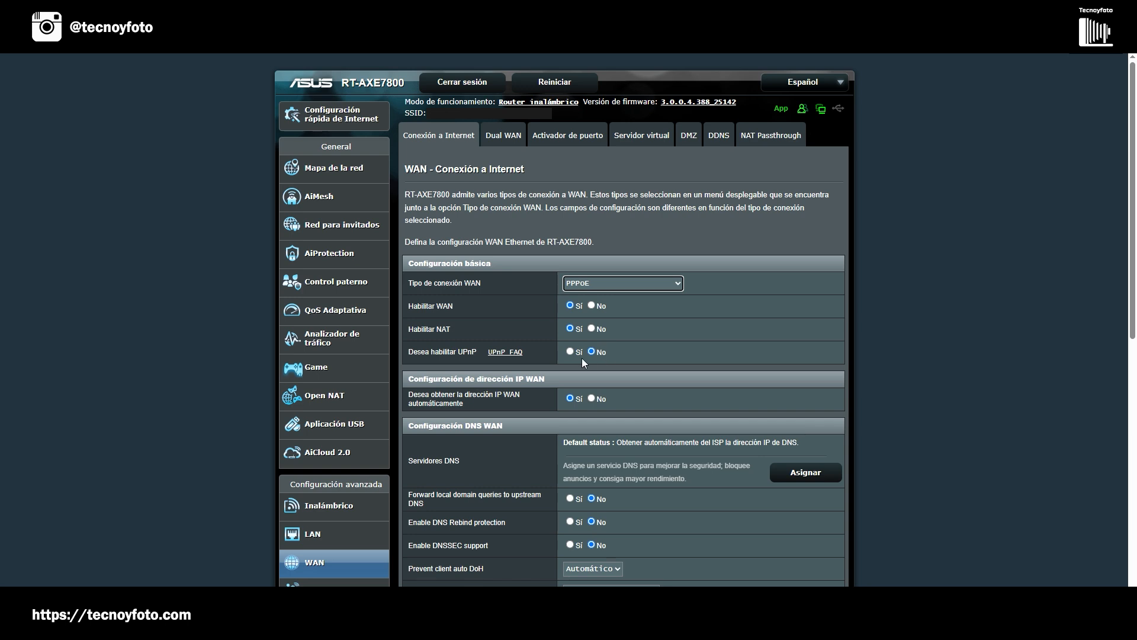
Reveal the PPPoE account password among the account settings and apply the WAN configuration.
{"action": "scroll", "coordinate": [569, 414], "scroll_direction": "down", "scroll_amount": 2}
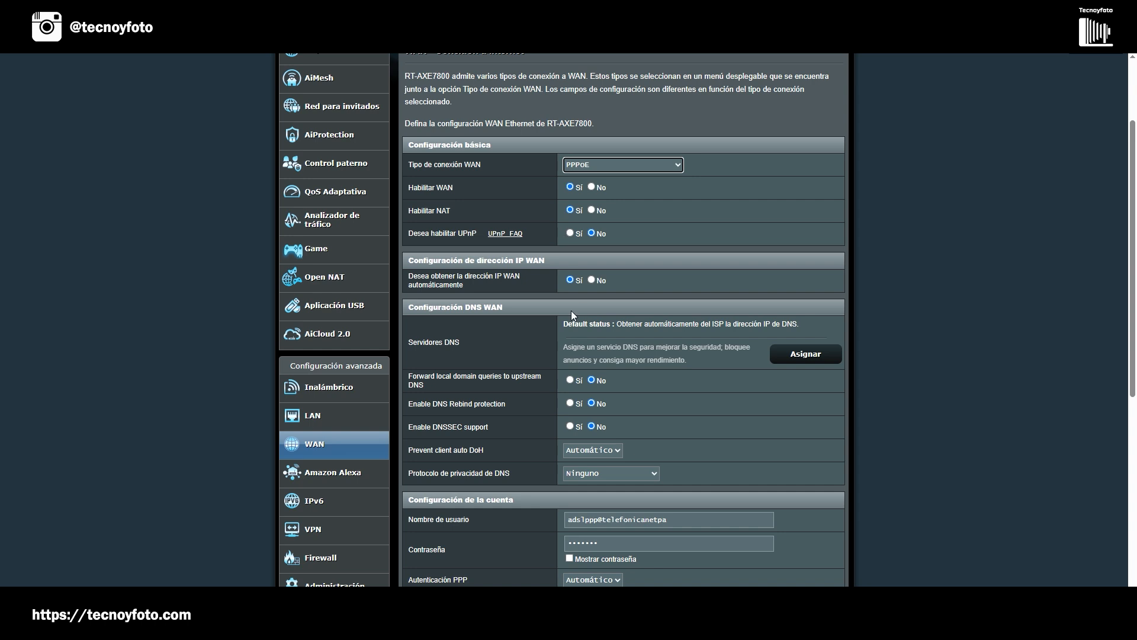
{"action": "scroll", "coordinate": [598, 426], "scroll_direction": "down", "scroll_amount": 2}
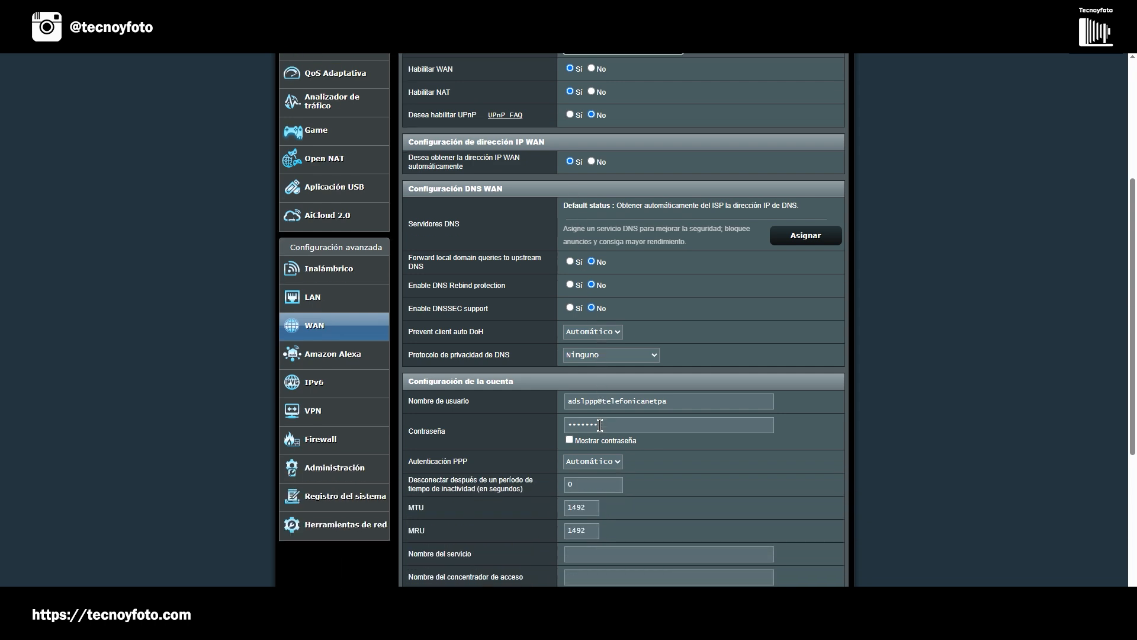
{"action": "scroll", "coordinate": [600, 426], "scroll_direction": "down", "scroll_amount": 1}
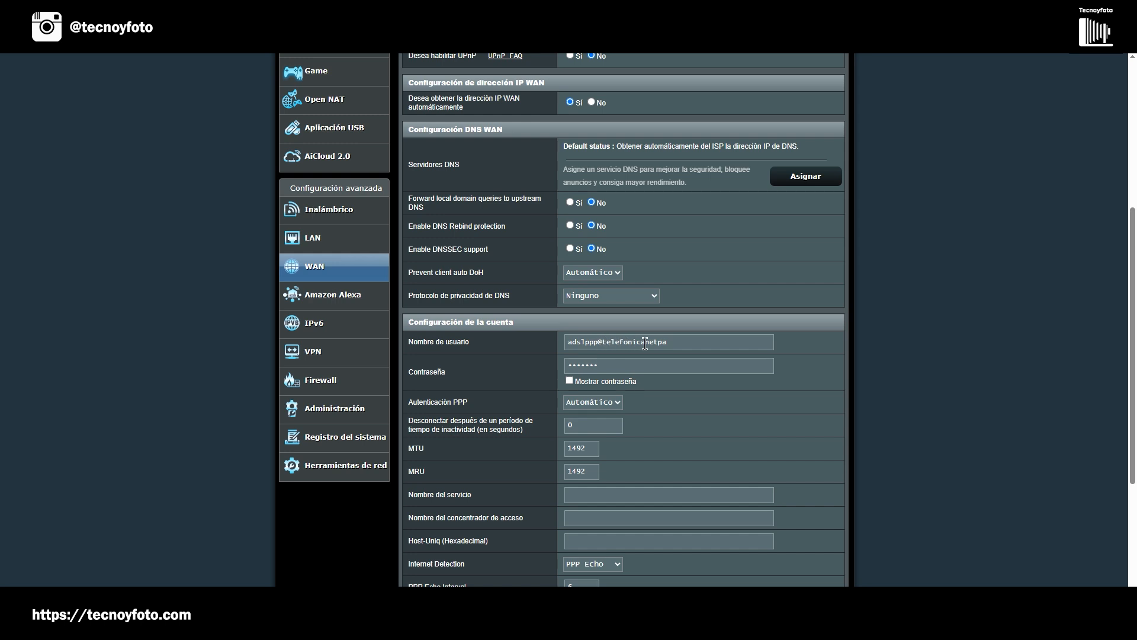
{"action": "left_click", "coordinate": [570, 381]}
{"action": "scroll", "coordinate": [661, 408], "scroll_direction": "down", "scroll_amount": 1}
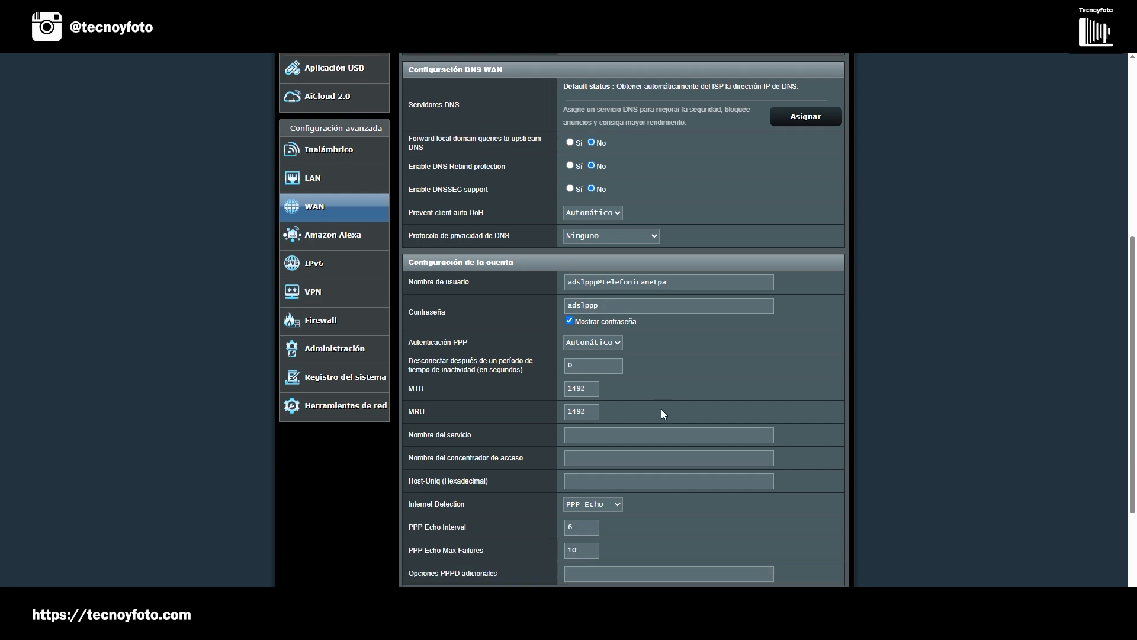
{"action": "scroll", "coordinate": [661, 409], "scroll_direction": "down", "scroll_amount": 1}
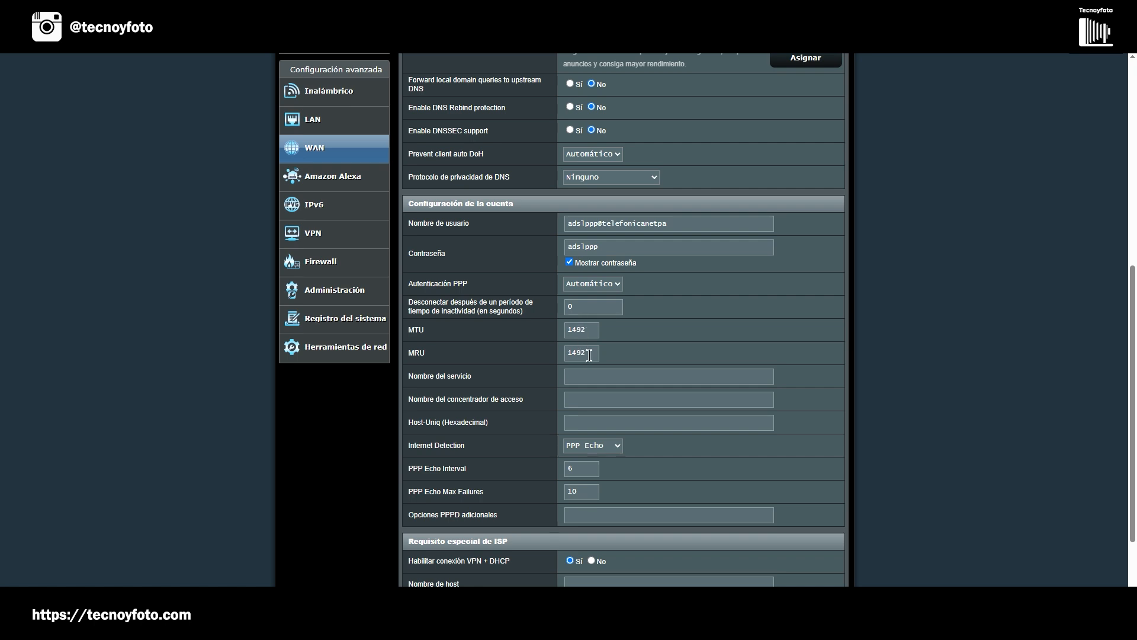
{"action": "scroll", "coordinate": [640, 419], "scroll_direction": "down", "scroll_amount": 2}
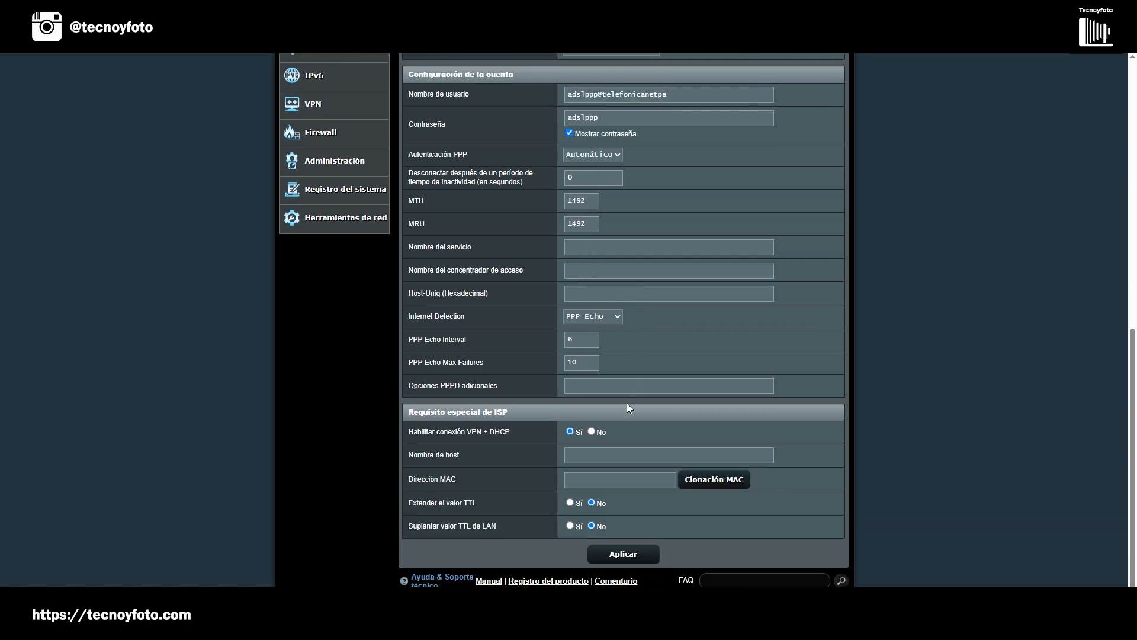
{"action": "left_click", "coordinate": [624, 555]}
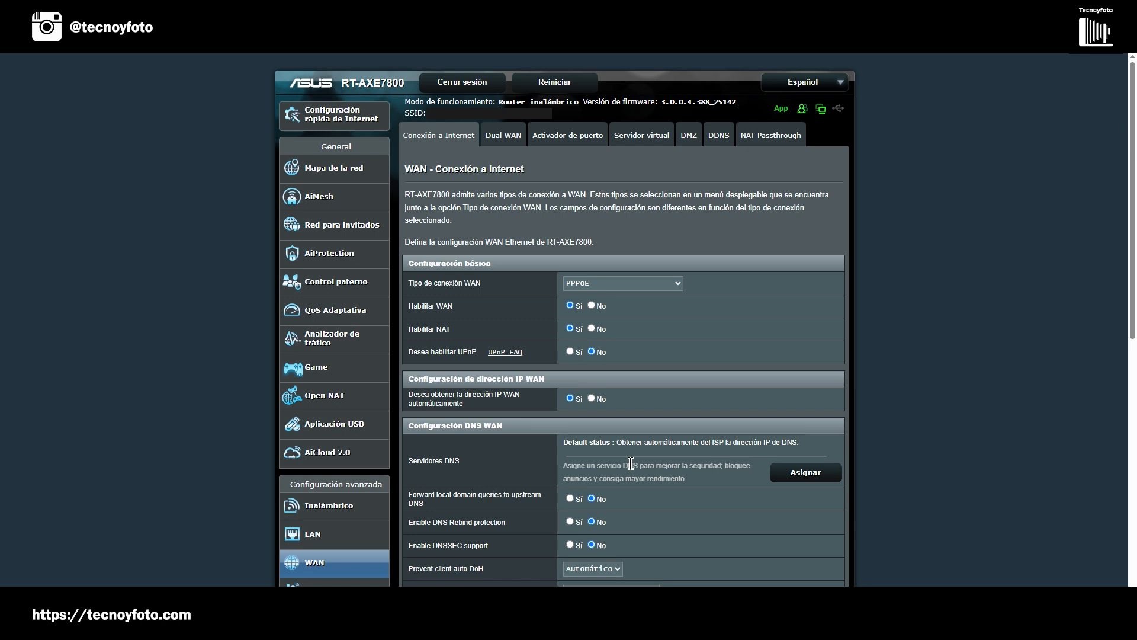
Check the Internet status on the network map and test browsing by opening the Tecnoyfoto article "Control de turnos de trabajo en Home Assistant".
{"action": "left_click", "coordinate": [320, 168]}
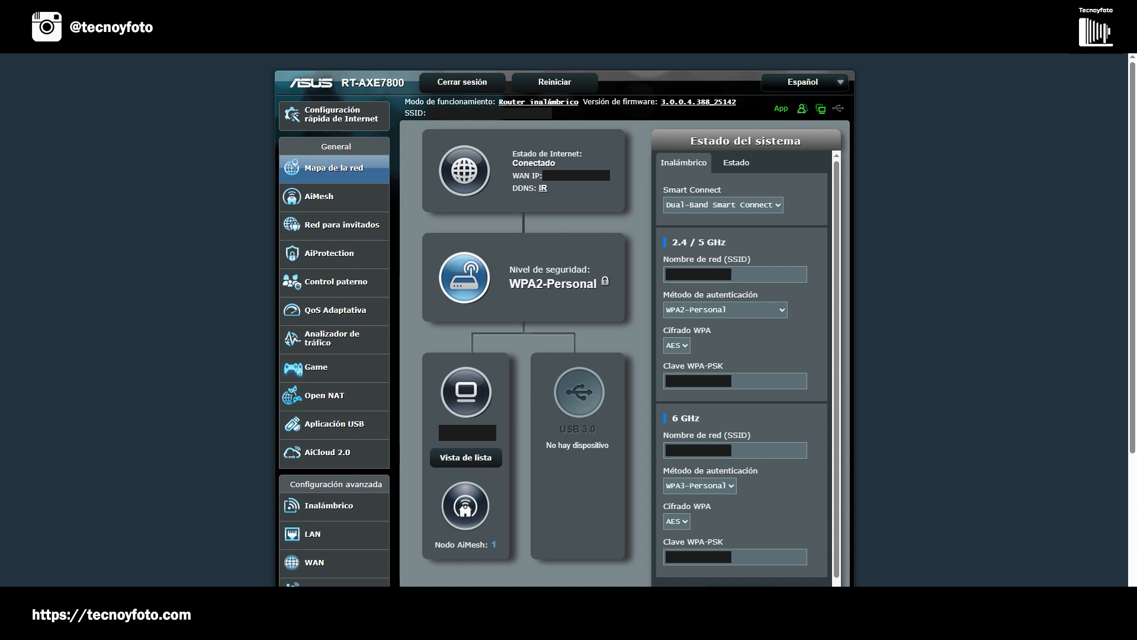
{"action": "key", "text": "ctrl+t"}
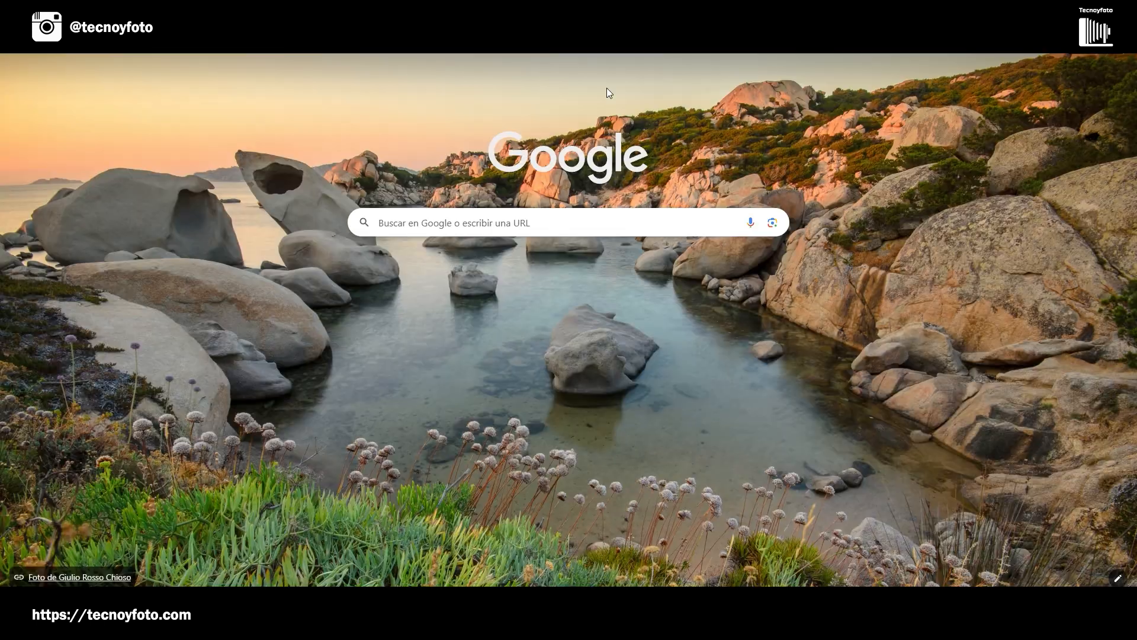
{"action": "type", "text": "tec"}
{"action": "key", "text": "Return"}
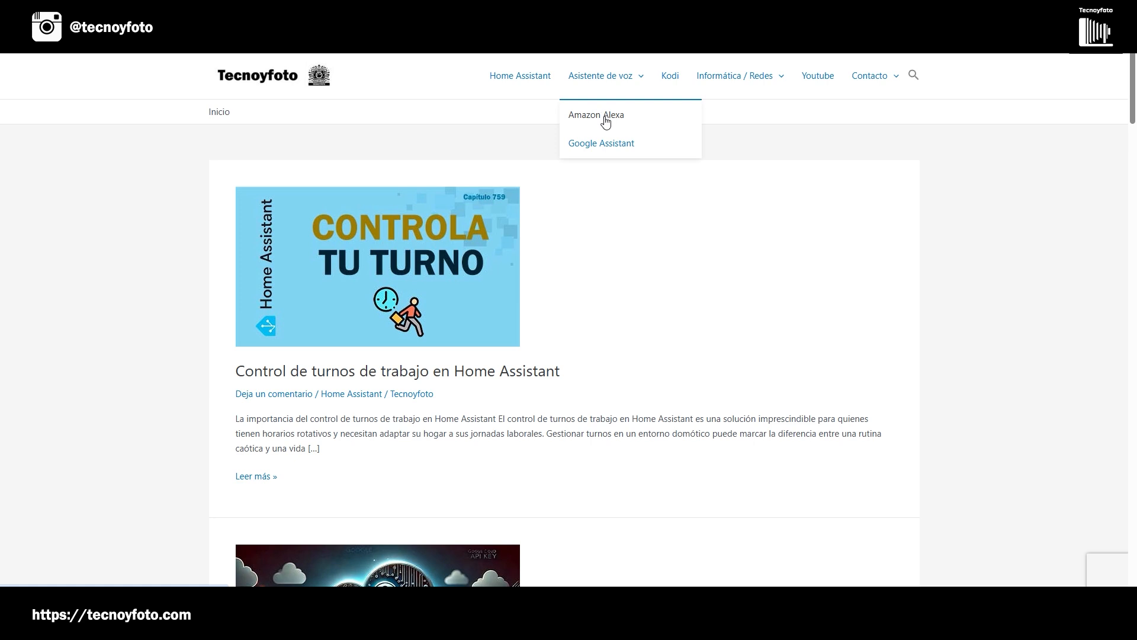
{"action": "left_click", "coordinate": [373, 373]}
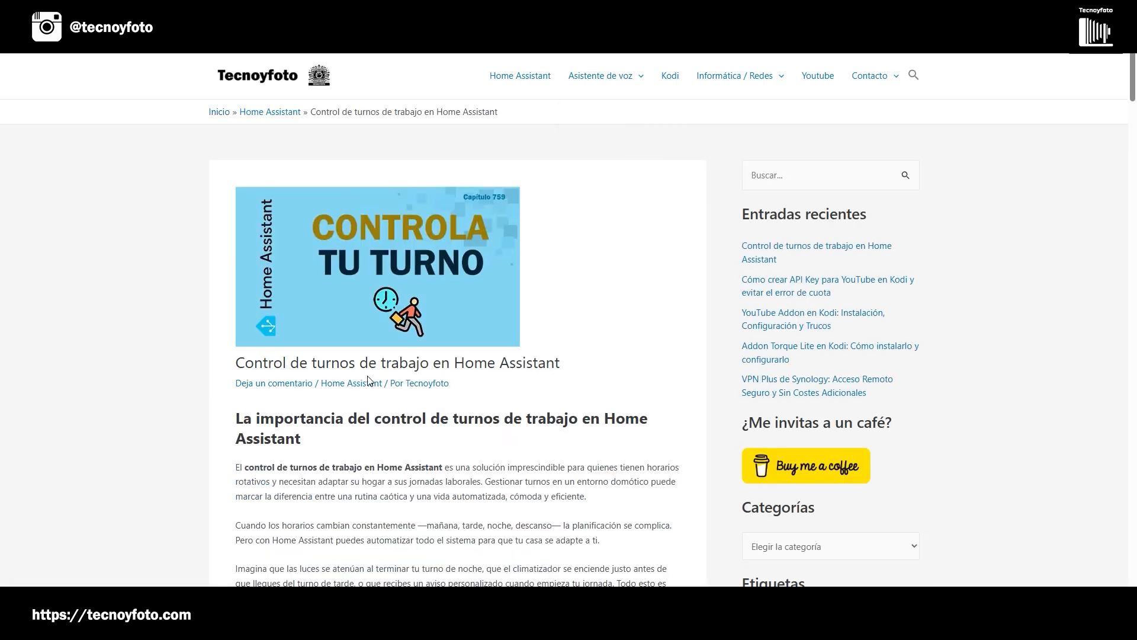